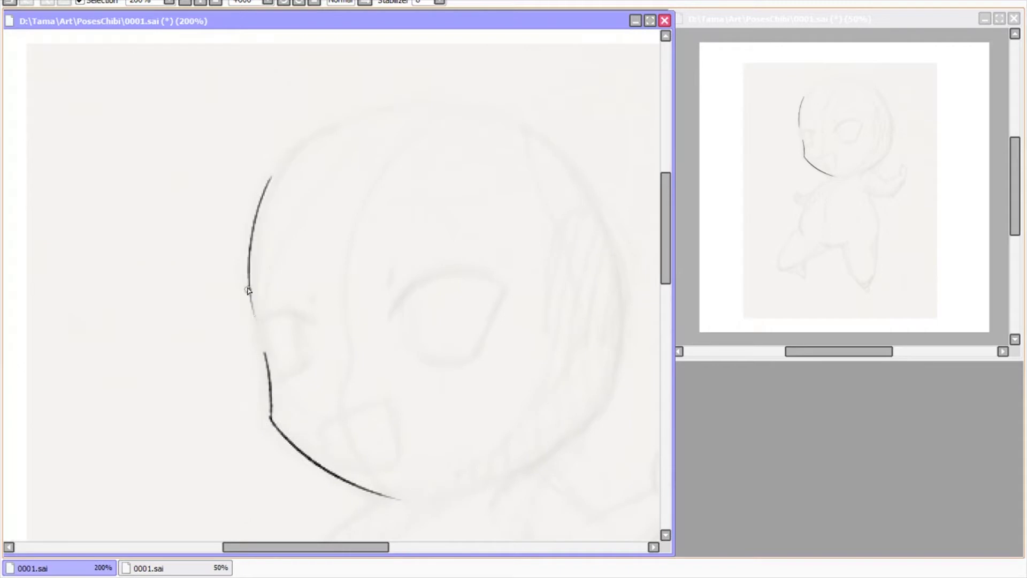
Trace the forehead side and the top of the chibi's head over the faint sketch.
{"action": "mouse_move", "coordinate": [271, 300]}
{"action": "left_mouse_down"}
{"action": "mouse_move", "coordinate": [294, 354]}
{"action": "mouse_move", "coordinate": [297, 235]}
{"action": "left_mouse_up"}
{"action": "left_click_drag", "start_coordinate": [286, 279], "coordinate": [360, 276]}
{"action": "key", "text": "Delete"}
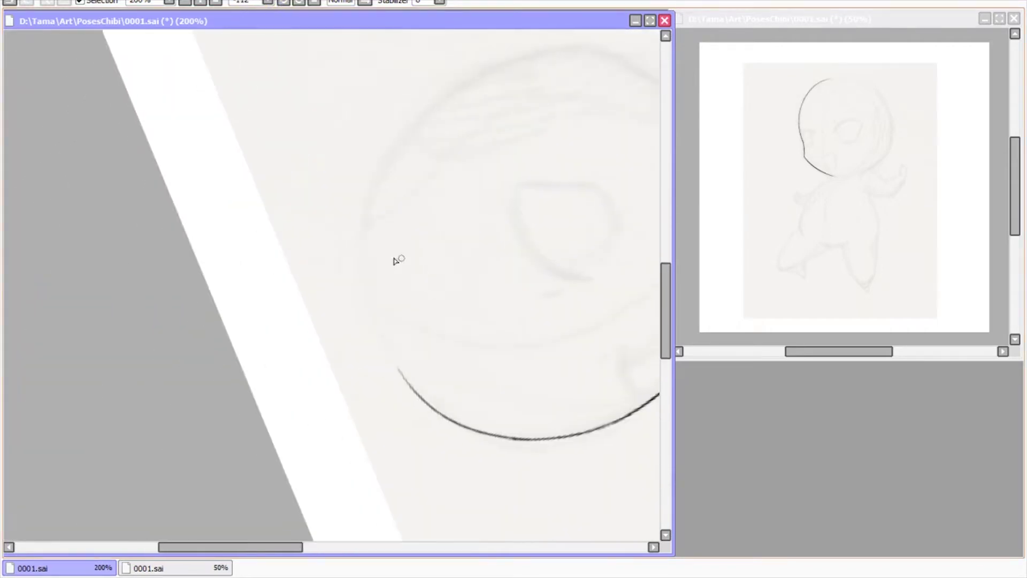
{"action": "key", "text": "Delete"}
{"action": "left_click_drag", "start_coordinate": [404, 247], "coordinate": [377, 441]}
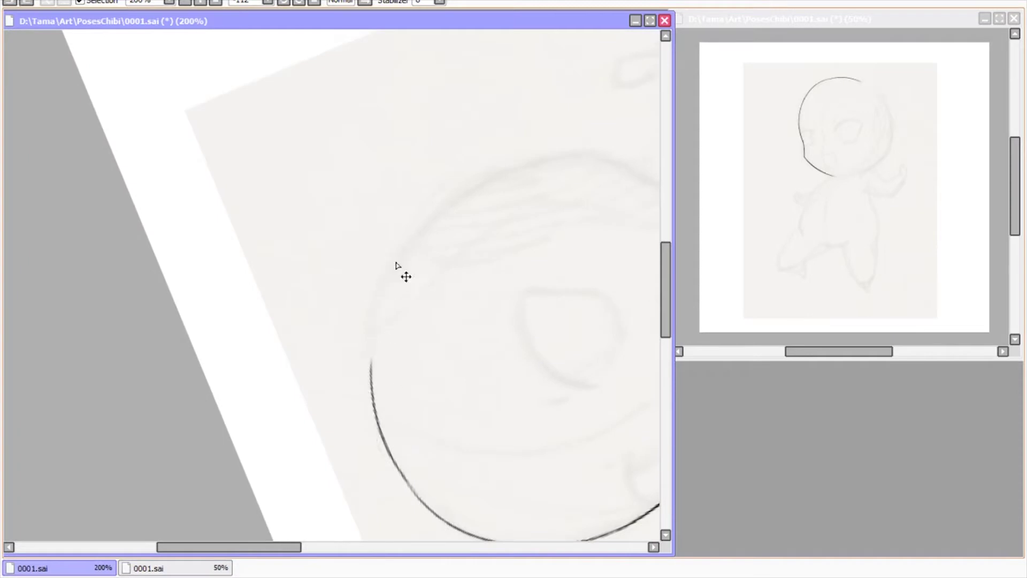
Redraw the crown line and continue the head outline down the back of the head.
{"action": "key", "text": "ctrl+z"}
{"action": "key", "text": "End"}
{"action": "key", "text": "End"}
{"action": "left_click_drag", "start_coordinate": [351, 239], "coordinate": [351, 360]}
{"action": "scroll", "coordinate": [352, 305], "scroll_direction": "up", "scroll_amount": 3}
{"action": "mouse_move", "coordinate": [369, 284]}
{"action": "left_mouse_down"}
{"action": "mouse_move", "coordinate": [339, 394]}
{"action": "mouse_move", "coordinate": [345, 356]}
{"action": "left_mouse_up"}
{"action": "key", "text": "ctrl+z"}
{"action": "left_click_drag", "start_coordinate": [370, 282], "coordinate": [337, 383]}
{"action": "key", "text": "Delete"}
{"action": "scroll", "coordinate": [270, 321], "scroll_direction": "left", "scroll_amount": 2}
{"action": "scroll", "coordinate": [270, 321], "scroll_direction": "up", "scroll_amount": 3}
{"action": "scroll", "coordinate": [270, 321], "scroll_direction": "left", "scroll_amount": 3}
{"action": "left_click_drag", "start_coordinate": [364, 68], "coordinate": [278, 428]}
{"action": "key", "text": "ctrl+z"}
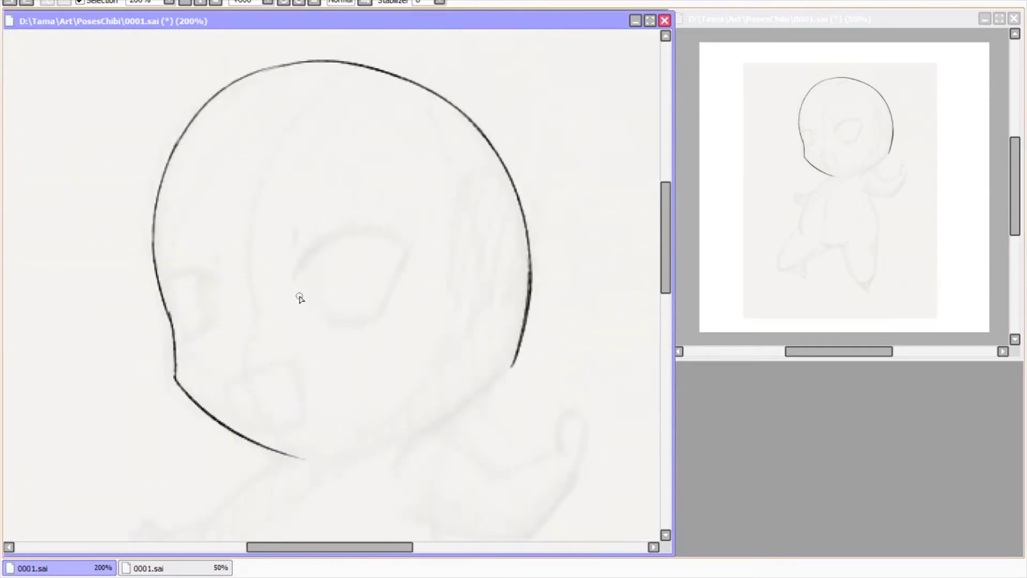
Trace the torso's front contour from the chin down around the belly to the hip.
{"action": "scroll", "coordinate": [287, 336], "scroll_direction": "down", "scroll_amount": 6}
{"action": "scroll", "coordinate": [287, 336], "scroll_direction": "left", "scroll_amount": 2}
{"action": "mouse_move", "coordinate": [393, 184]}
{"action": "left_mouse_down"}
{"action": "mouse_move", "coordinate": [277, 347]}
{"action": "mouse_move", "coordinate": [326, 247]}
{"action": "mouse_move", "coordinate": [259, 375]}
{"action": "mouse_move", "coordinate": [256, 439]}
{"action": "left_mouse_up"}
{"action": "key", "text": "ctrl+z"}
{"action": "left_click_drag", "start_coordinate": [248, 364], "coordinate": [273, 436]}
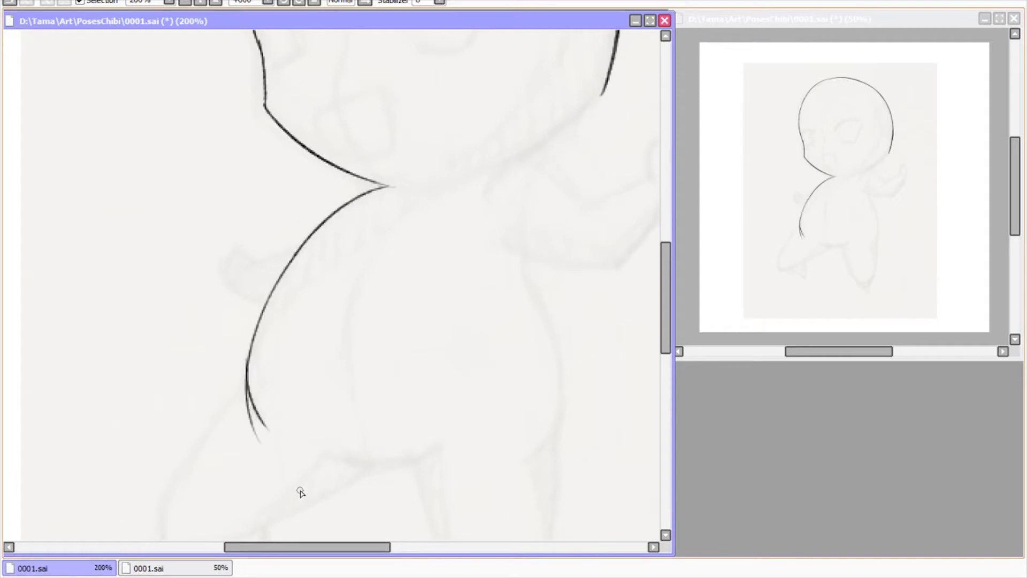
{"action": "key", "text": "ctrl+z"}
{"action": "scroll", "coordinate": [374, 374], "scroll_direction": "down", "scroll_amount": 2}
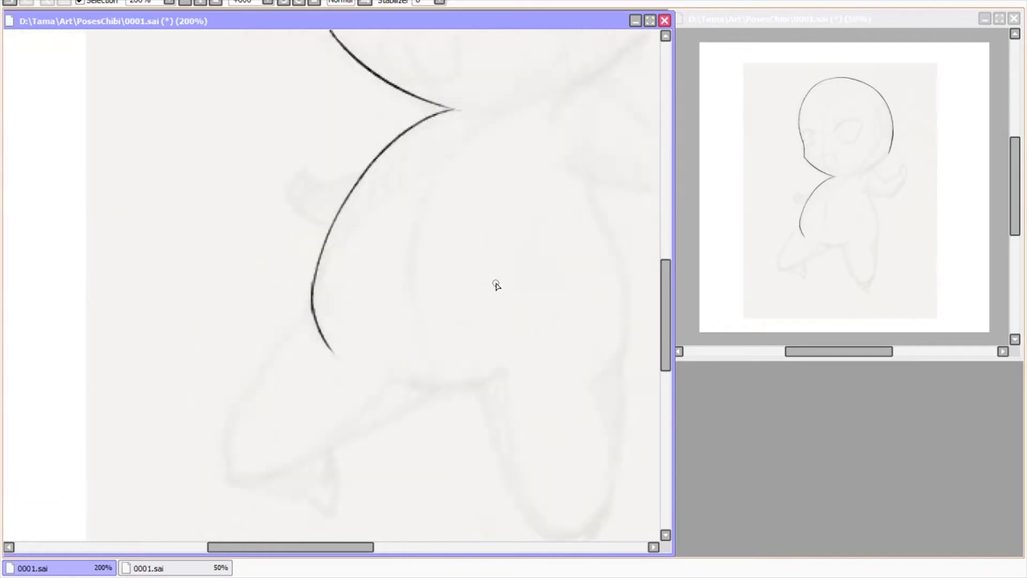
Draw the small far arm with its hand and the curved line at the base of the torso.
{"action": "scroll", "coordinate": [496, 284], "scroll_direction": "up", "scroll_amount": 1}
{"action": "mouse_move", "coordinate": [436, 268]}
{"action": "left_mouse_down"}
{"action": "mouse_move", "coordinate": [364, 297]}
{"action": "mouse_move", "coordinate": [323, 330]}
{"action": "mouse_move", "coordinate": [344, 351]}
{"action": "mouse_move", "coordinate": [388, 343]}
{"action": "mouse_move", "coordinate": [171, 5]}
{"action": "left_mouse_up"}
{"action": "mouse_move", "coordinate": [291, 218]}
{"action": "left_mouse_down"}
{"action": "mouse_move", "coordinate": [420, 201]}
{"action": "mouse_move", "coordinate": [391, 222]}
{"action": "left_mouse_up"}
{"action": "key", "text": "ctrl+z"}
{"action": "key", "text": "ctrl+z"}
{"action": "left_click_drag", "start_coordinate": [288, 210], "coordinate": [471, 185]}
{"action": "left_click_drag", "start_coordinate": [370, 231], "coordinate": [455, 200]}
{"action": "key", "text": "ctrl+z"}
{"action": "left_click_drag", "start_coordinate": [433, 303], "coordinate": [554, 303]}
Trace the upper edge of the bent leg from the hip to the knee.
{"action": "mouse_move", "coordinate": [276, 94]}
{"action": "left_mouse_down"}
{"action": "mouse_move", "coordinate": [193, 217]}
{"action": "mouse_move", "coordinate": [158, 369]}
{"action": "left_mouse_up"}
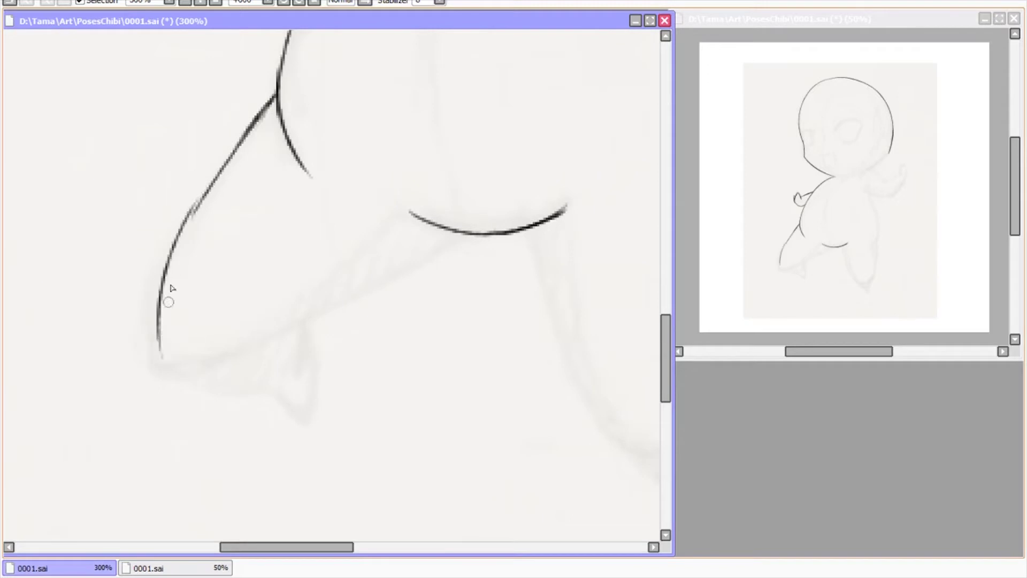
{"action": "key", "text": "ctrl+z"}
{"action": "left_click_drag", "start_coordinate": [192, 216], "coordinate": [158, 369]}
{"action": "mouse_move", "coordinate": [195, 213]}
{"action": "left_mouse_down"}
{"action": "mouse_move", "coordinate": [161, 292]}
{"action": "mouse_move", "coordinate": [169, 263]}
{"action": "left_mouse_up"}
{"action": "key", "text": "ctrl+z"}
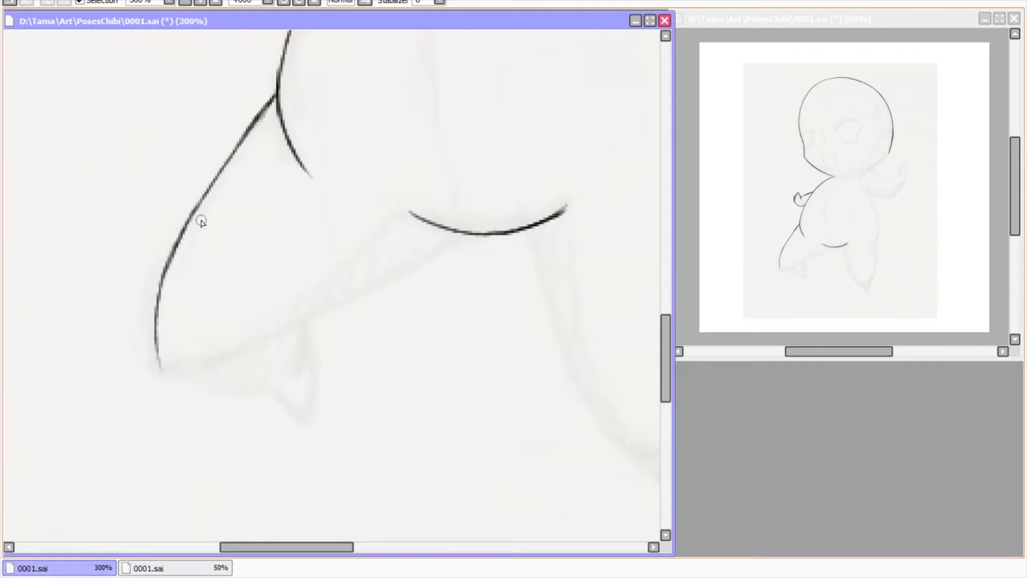
Trace the underside of the bent leg from the crotch curve to the knee.
{"action": "left_click", "coordinate": [390, 531]}
{"action": "left_click_drag", "start_coordinate": [402, 318], "coordinate": [438, 338]}
{"action": "left_click_drag", "start_coordinate": [260, 376], "coordinate": [500, 255]}
{"action": "key", "text": "ctrl+z"}
{"action": "key", "text": "ctrl+z"}
{"action": "key", "text": "ctrl+z"}
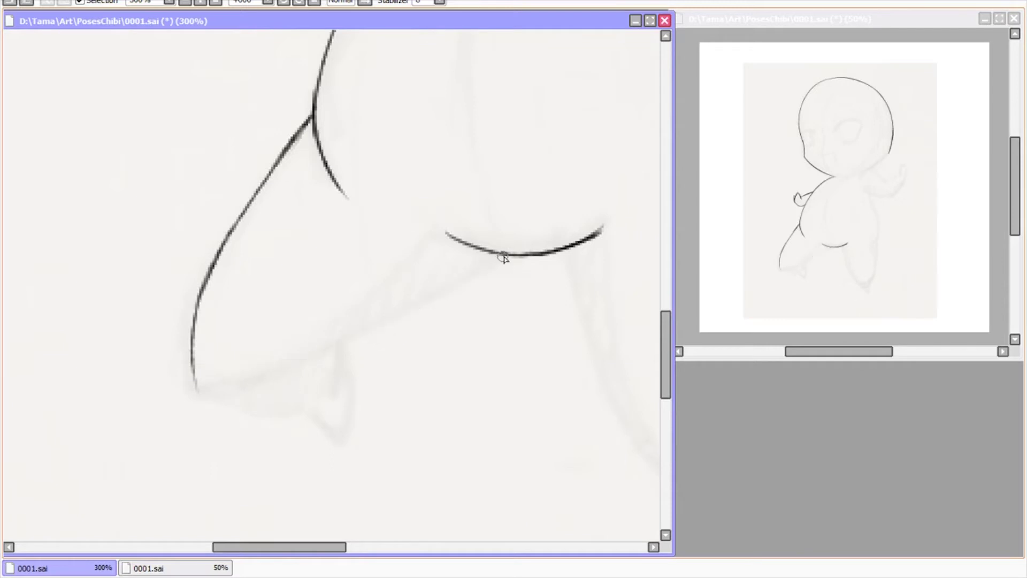
{"action": "left_click", "coordinate": [282, 3]}
{"action": "mouse_move", "coordinate": [338, 112]}
{"action": "left_mouse_down"}
{"action": "mouse_move", "coordinate": [390, 298]}
{"action": "mouse_move", "coordinate": [409, 427]}
{"action": "left_mouse_up"}
{"action": "key", "text": "ctrl+z"}
{"action": "left_click_drag", "start_coordinate": [382, 280], "coordinate": [409, 431]}
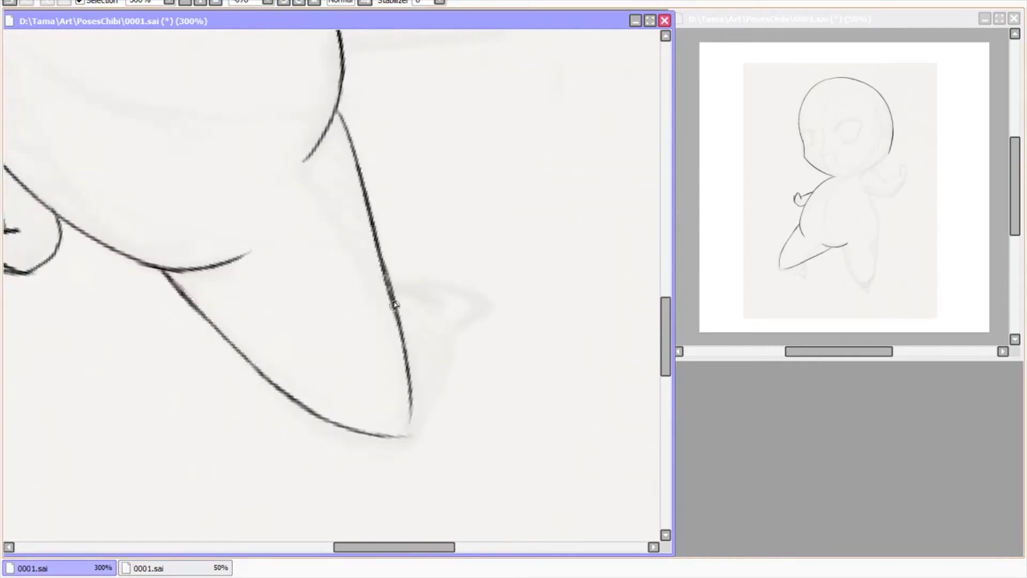
Draw the tucked lower leg and small pointed foot of the bent leg.
{"action": "left_click_drag", "start_coordinate": [456, 239], "coordinate": [353, 11]}
{"action": "mouse_move", "coordinate": [238, 191]}
{"action": "left_mouse_down"}
{"action": "mouse_move", "coordinate": [342, 214]}
{"action": "mouse_move", "coordinate": [382, 241]}
{"action": "mouse_move", "coordinate": [355, 220]}
{"action": "mouse_move", "coordinate": [396, 171]}
{"action": "left_mouse_up"}
{"action": "key", "text": "ctrl+z"}
{"action": "mouse_move", "coordinate": [386, 140]}
{"action": "left_mouse_down"}
{"action": "mouse_move", "coordinate": [370, 207]}
{"action": "mouse_move", "coordinate": [394, 220]}
{"action": "left_mouse_up"}
Outline the other leg's inner edge, rounded knee and outer edge, flipping the view for the outer side.
{"action": "mouse_move", "coordinate": [509, 182]}
{"action": "left_mouse_down"}
{"action": "mouse_move", "coordinate": [536, 211]}
{"action": "mouse_move", "coordinate": [298, 100]}
{"action": "mouse_move", "coordinate": [346, 230]}
{"action": "mouse_move", "coordinate": [447, 296]}
{"action": "mouse_move", "coordinate": [509, 252]}
{"action": "mouse_move", "coordinate": [498, 242]}
{"action": "mouse_move", "coordinate": [401, 338]}
{"action": "left_mouse_up"}
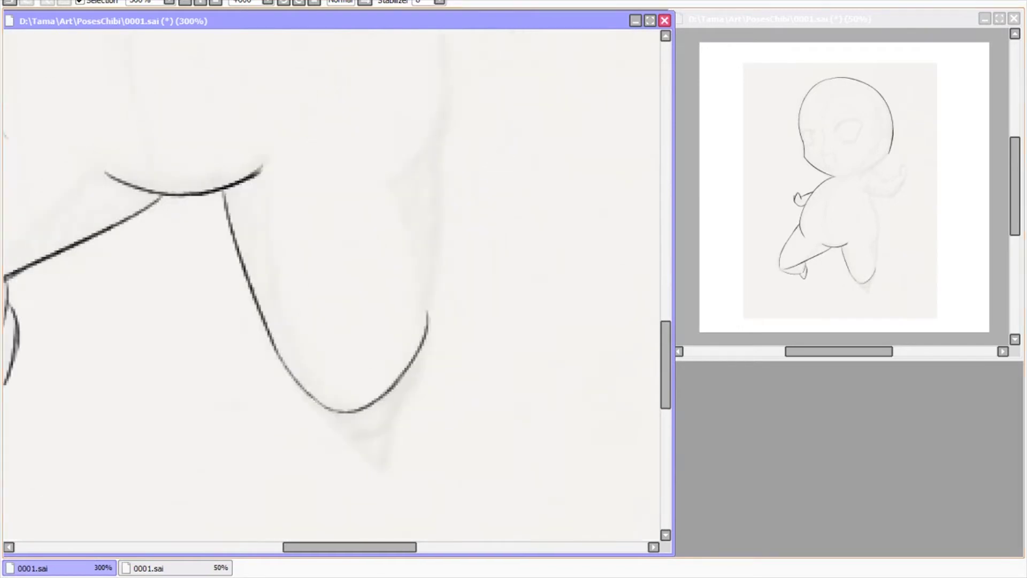
{"action": "key", "text": "h"}
{"action": "mouse_move", "coordinate": [241, 332]}
{"action": "left_mouse_down"}
{"action": "mouse_move", "coordinate": [222, 138]}
{"action": "mouse_move", "coordinate": [235, 309]}
{"action": "left_mouse_up"}
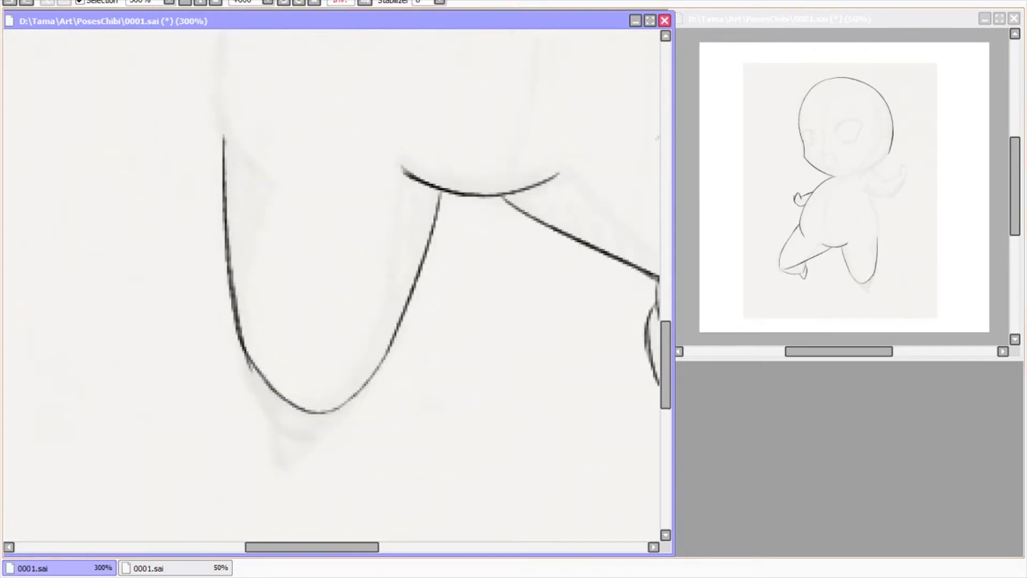
{"action": "left_click_drag", "start_coordinate": [385, 310], "coordinate": [399, 192]}
Draw the lower leg and pointed foot tip below the rounded knee.
{"action": "mouse_move", "coordinate": [256, 236]}
{"action": "left_mouse_down"}
{"action": "mouse_move", "coordinate": [305, 324]}
{"action": "mouse_move", "coordinate": [354, 311]}
{"action": "left_mouse_up"}
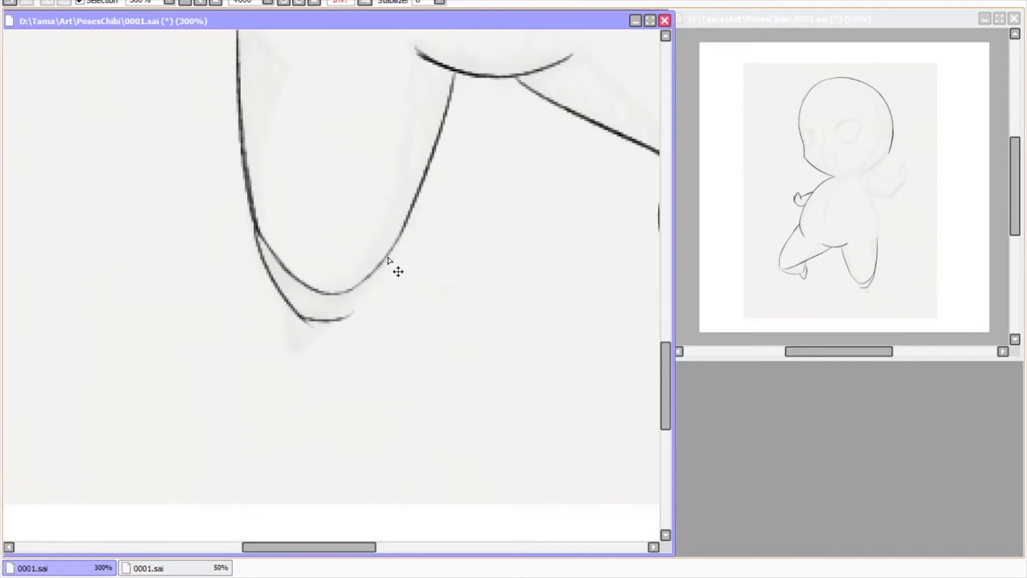
{"action": "left_click_drag", "start_coordinate": [389, 262], "coordinate": [328, 331]}
{"action": "left_click_drag", "start_coordinate": [279, 295], "coordinate": [320, 339]}
Trace the waist and rounded hip contour above the straighter leg.
{"action": "scroll", "coordinate": [445, 255], "scroll_direction": "up", "scroll_amount": 6}
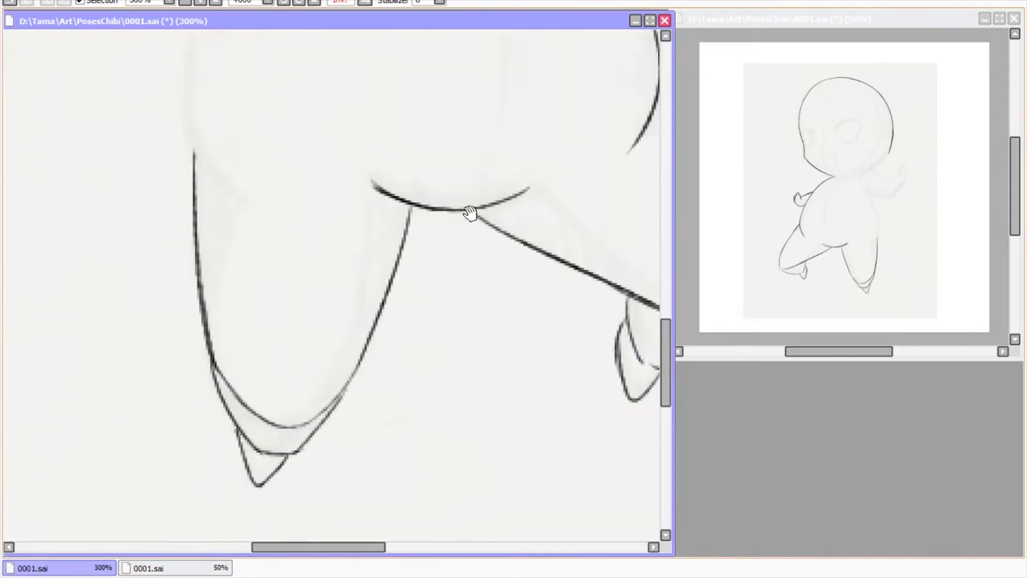
{"action": "mouse_move", "coordinate": [310, 354]}
{"action": "left_mouse_down"}
{"action": "mouse_move", "coordinate": [298, 271]}
{"action": "mouse_move", "coordinate": [139, 278]}
{"action": "left_mouse_up"}
{"action": "left_click_drag", "start_coordinate": [412, 138], "coordinate": [411, 146]}
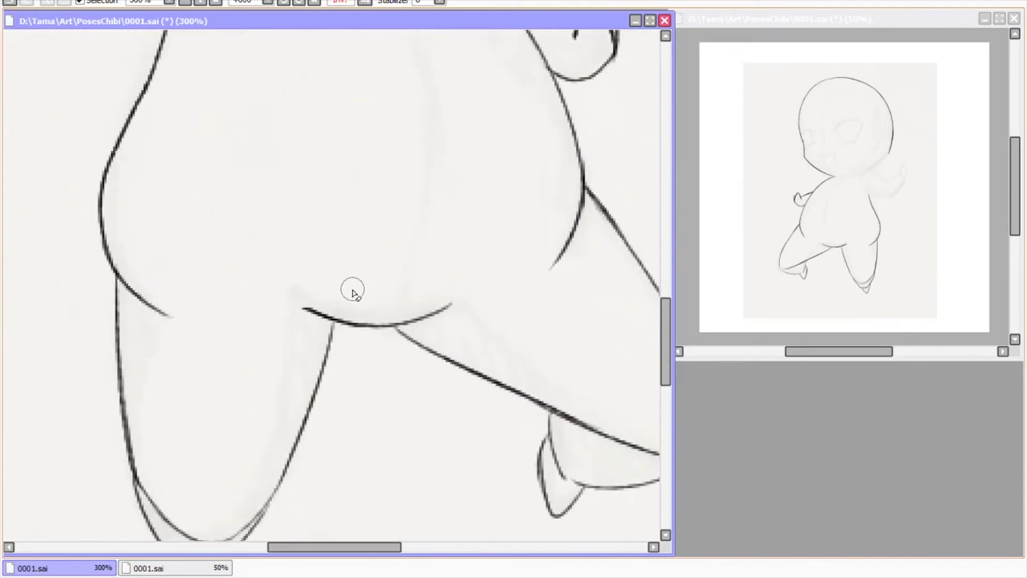
Draw the raised arm with its shoulder curve, elbow, forearm and thumb-shaped hand.
{"action": "scroll", "coordinate": [453, 146], "scroll_direction": "down", "scroll_amount": 2}
{"action": "scroll", "coordinate": [564, 404], "scroll_direction": "up", "scroll_amount": 2}
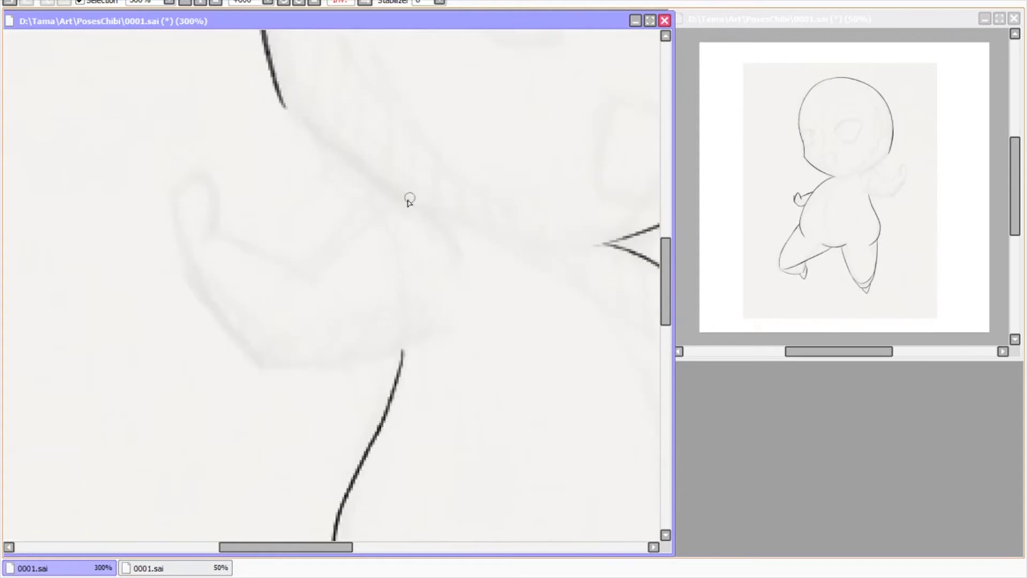
{"action": "left_click_drag", "start_coordinate": [398, 193], "coordinate": [460, 268]}
{"action": "left_click_drag", "start_coordinate": [379, 195], "coordinate": [312, 298]}
{"action": "key", "text": "ctrl+z"}
{"action": "key", "text": "ctrl+y"}
{"action": "left_click_drag", "start_coordinate": [217, 233], "coordinate": [342, 294]}
{"action": "mouse_move", "coordinate": [231, 257]}
{"action": "left_mouse_down"}
{"action": "mouse_move", "coordinate": [247, 199]}
{"action": "mouse_move", "coordinate": [196, 221]}
{"action": "left_mouse_up"}
{"action": "mouse_move", "coordinate": [204, 202]}
{"action": "left_mouse_down"}
{"action": "mouse_move", "coordinate": [231, 298]}
{"action": "mouse_move", "coordinate": [299, 377]}
{"action": "left_mouse_up"}
{"action": "mouse_move", "coordinate": [470, 316]}
{"action": "left_mouse_down"}
{"action": "mouse_move", "coordinate": [514, 314]}
{"action": "mouse_move", "coordinate": [243, 280]}
{"action": "mouse_move", "coordinate": [411, 236]}
{"action": "left_mouse_up"}
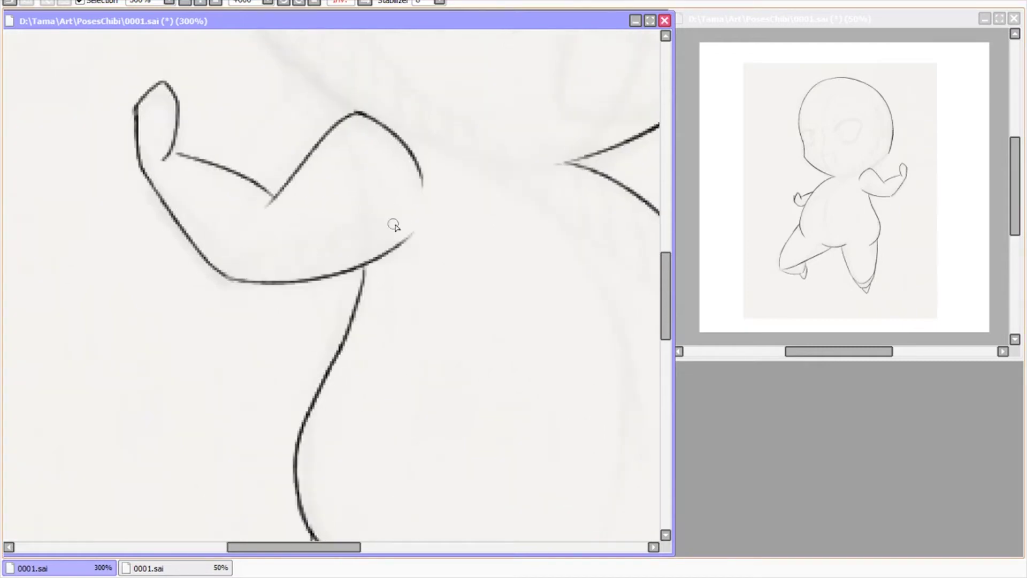
Connect the back of the head to the raised arm's shoulder with the lower head contour.
{"action": "scroll", "coordinate": [573, 389], "scroll_direction": "up", "scroll_amount": 5}
{"action": "left_click_drag", "start_coordinate": [230, 184], "coordinate": [343, 279]}
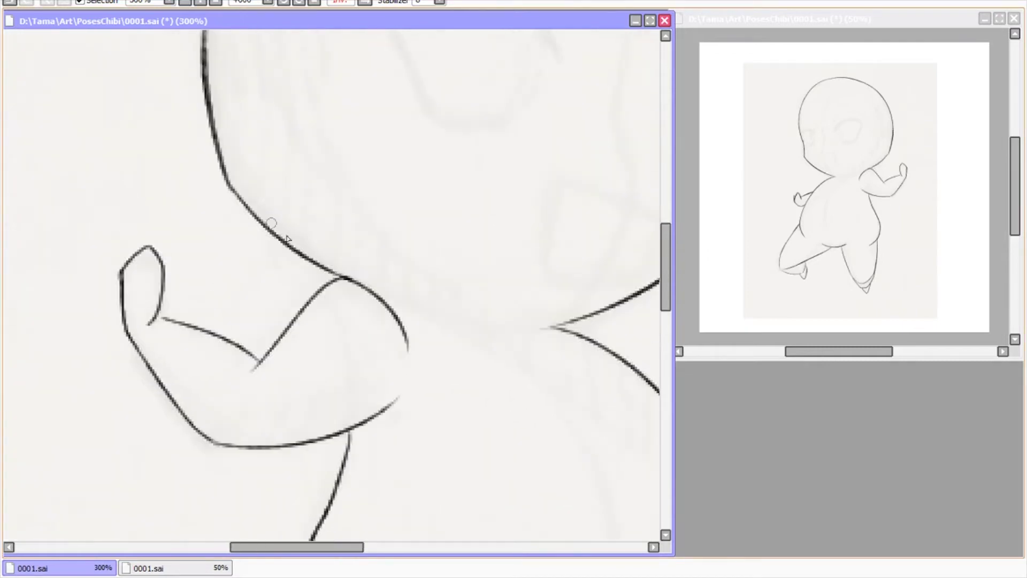
{"action": "left_click_drag", "start_coordinate": [540, 270], "coordinate": [420, 323]}
Unflip the view and draw the arched upper eyelid of the larger eye.
{"action": "key", "text": "minus"}
{"action": "left_click_drag", "start_coordinate": [536, 201], "coordinate": [370, 495]}
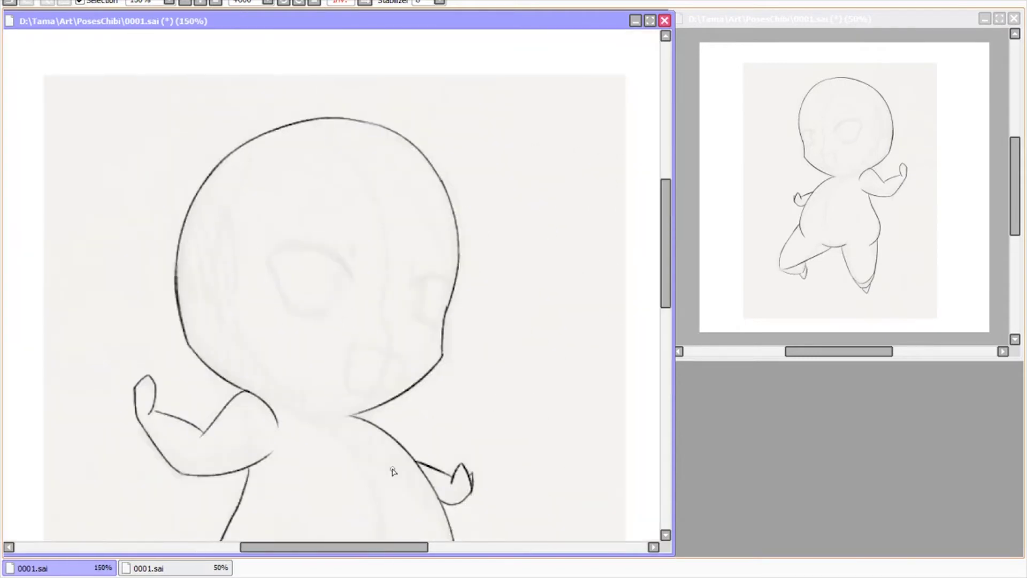
{"action": "key", "text": "plus"}
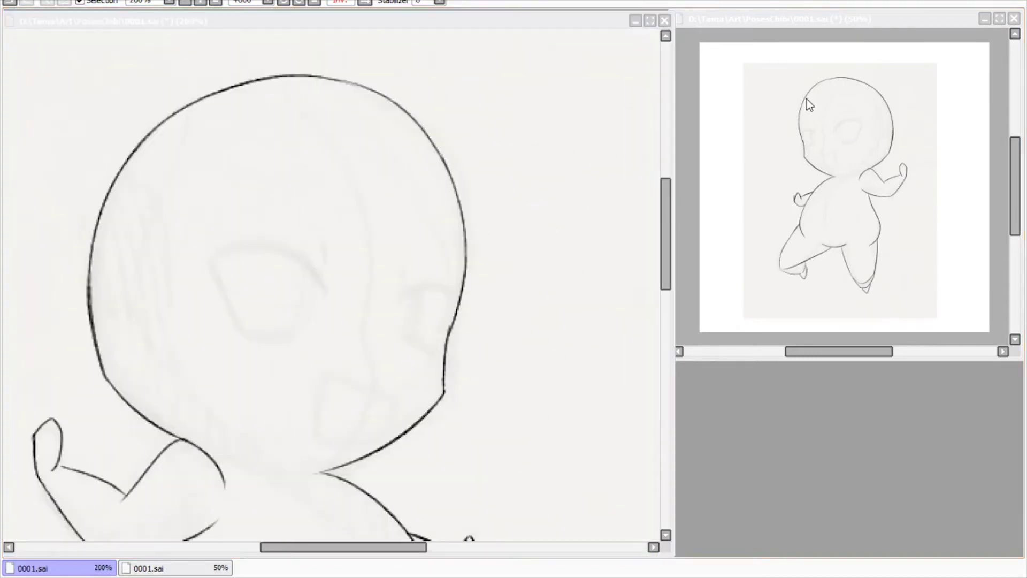
{"action": "key", "text": "h"}
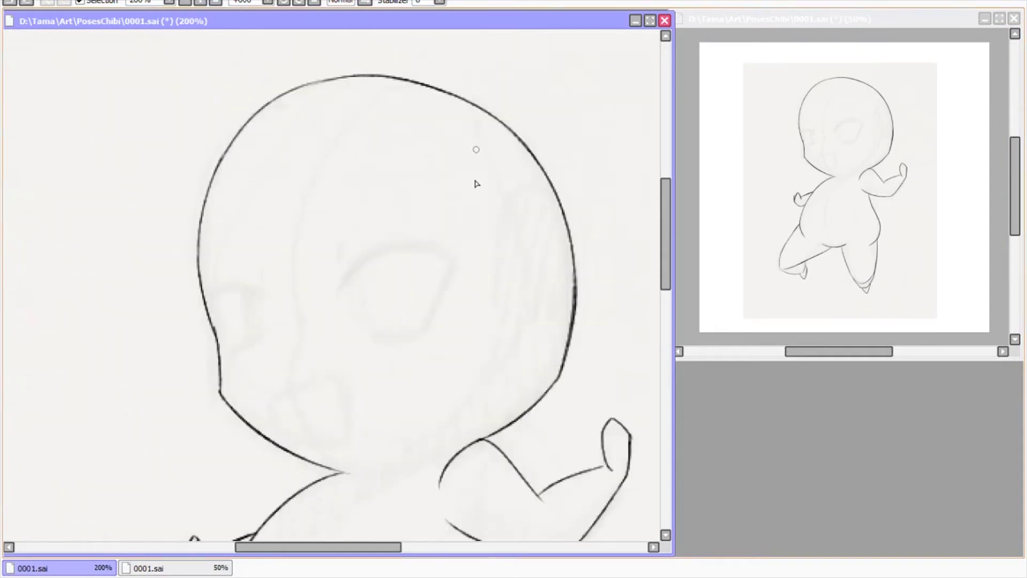
{"action": "mouse_move", "coordinate": [344, 280]}
{"action": "left_mouse_down"}
{"action": "mouse_move", "coordinate": [404, 245]}
{"action": "mouse_move", "coordinate": [338, 294]}
{"action": "left_mouse_up"}
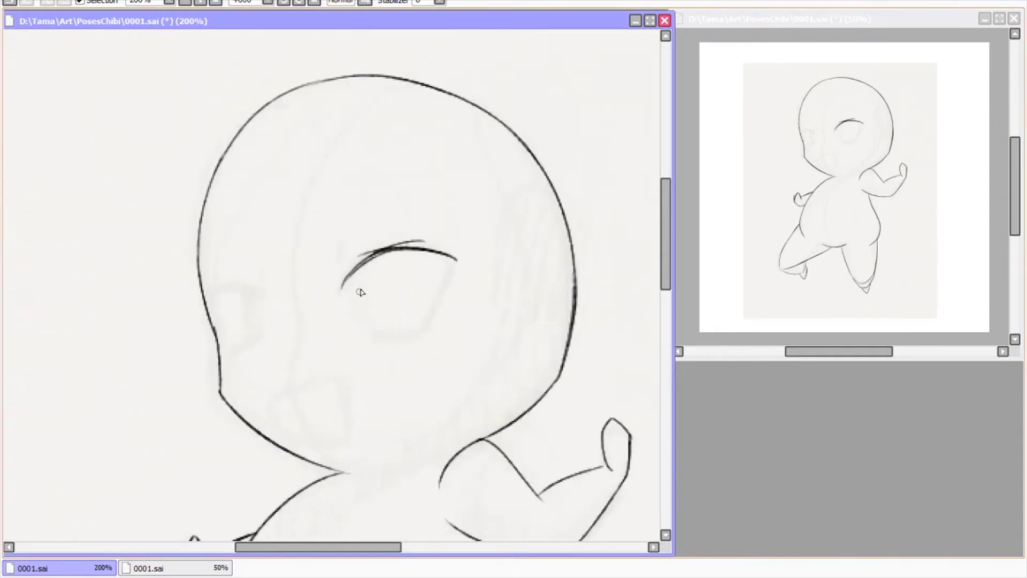
{"action": "key", "text": "plus"}
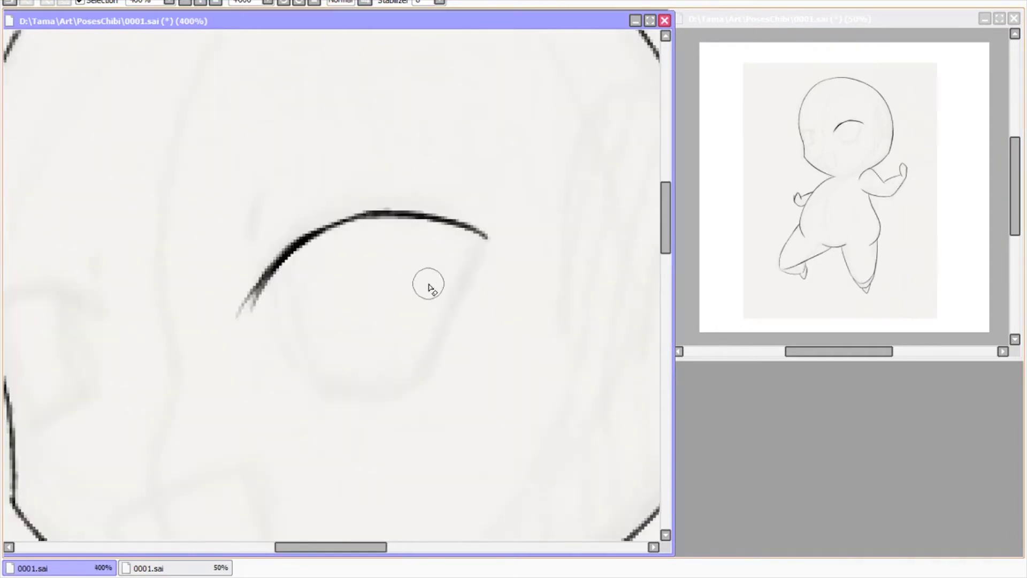
Thicken the larger eye's upper lid and outline the sides and bottom of the eye.
{"action": "key", "text": "Delete"}
{"action": "key", "text": "Delete"}
{"action": "key", "text": "Delete"}
{"action": "key", "text": "Delete"}
{"action": "key", "text": "Delete"}
{"action": "key", "text": "Delete"}
{"action": "mouse_move", "coordinate": [305, 128]}
{"action": "left_mouse_down"}
{"action": "mouse_move", "coordinate": [313, 297]}
{"action": "mouse_move", "coordinate": [353, 343]}
{"action": "left_mouse_up"}
{"action": "left_click_drag", "start_coordinate": [313, 230], "coordinate": [385, 361]}
{"action": "left_click_drag", "start_coordinate": [344, 151], "coordinate": [280, 144]}
{"action": "left_click_drag", "start_coordinate": [374, 174], "coordinate": [266, 117]}
{"action": "key", "text": "ctrl+z"}
{"action": "mouse_move", "coordinate": [423, 187]}
{"action": "left_mouse_down"}
{"action": "mouse_move", "coordinate": [287, 126]}
{"action": "mouse_move", "coordinate": [421, 277]}
{"action": "mouse_move", "coordinate": [401, 294]}
{"action": "left_mouse_up"}
{"action": "left_click_drag", "start_coordinate": [407, 171], "coordinate": [424, 236]}
{"action": "key", "text": "ctrl+z"}
{"action": "key", "text": "Home"}
Draw the smaller far eye with a thick upper lid and an angular lower outline.
{"action": "mouse_move", "coordinate": [347, 175]}
{"action": "left_mouse_down"}
{"action": "mouse_move", "coordinate": [317, 96]}
{"action": "mouse_move", "coordinate": [340, 215]}
{"action": "left_mouse_up"}
{"action": "mouse_move", "coordinate": [228, 199]}
{"action": "left_mouse_down"}
{"action": "mouse_move", "coordinate": [356, 196]}
{"action": "mouse_move", "coordinate": [230, 196]}
{"action": "left_mouse_up"}
{"action": "key", "text": "Delete"}
{"action": "left_click_drag", "start_coordinate": [330, 141], "coordinate": [356, 267]}
{"action": "left_click_drag", "start_coordinate": [343, 225], "coordinate": [360, 271]}
{"action": "key", "text": "Delete"}
{"action": "left_click_drag", "start_coordinate": [325, 218], "coordinate": [386, 196]}
{"action": "left_click_drag", "start_coordinate": [375, 92], "coordinate": [387, 198]}
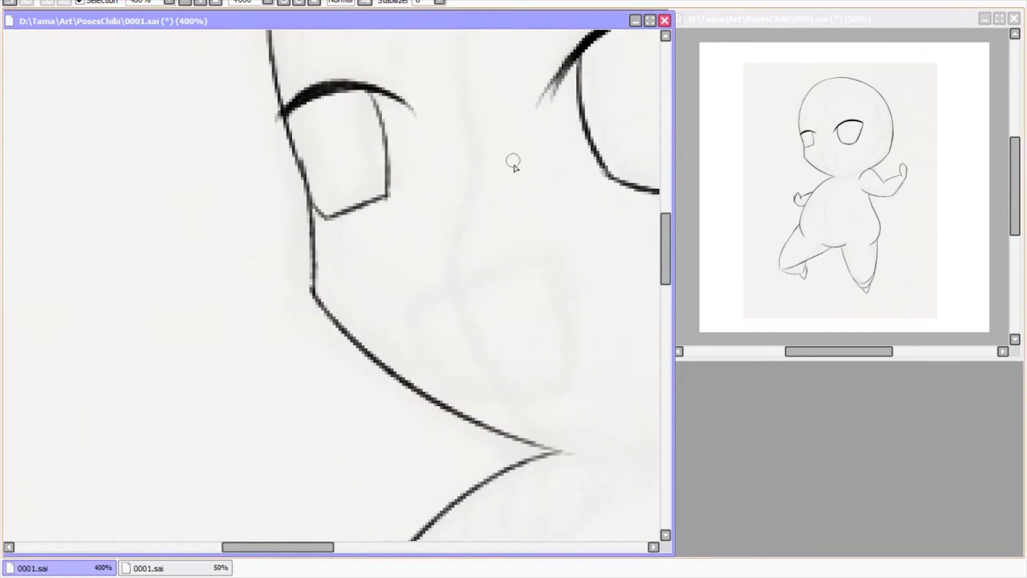
Draw the open mouth over its faint sketch on the lower face.
{"action": "scroll", "coordinate": [429, 284], "scroll_direction": "down", "scroll_amount": 2}
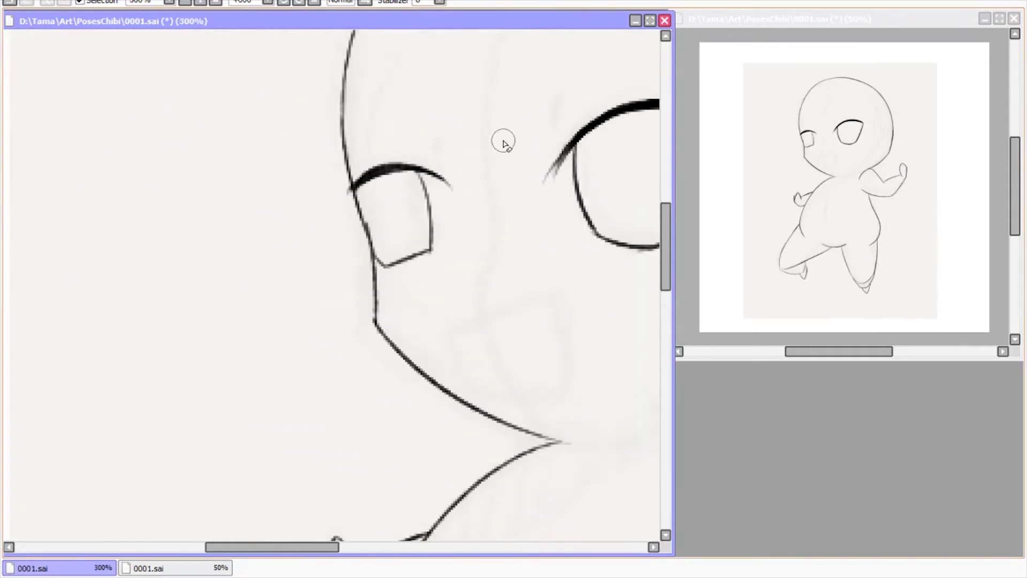
{"action": "scroll", "coordinate": [503, 141], "scroll_direction": "down", "scroll_amount": 3}
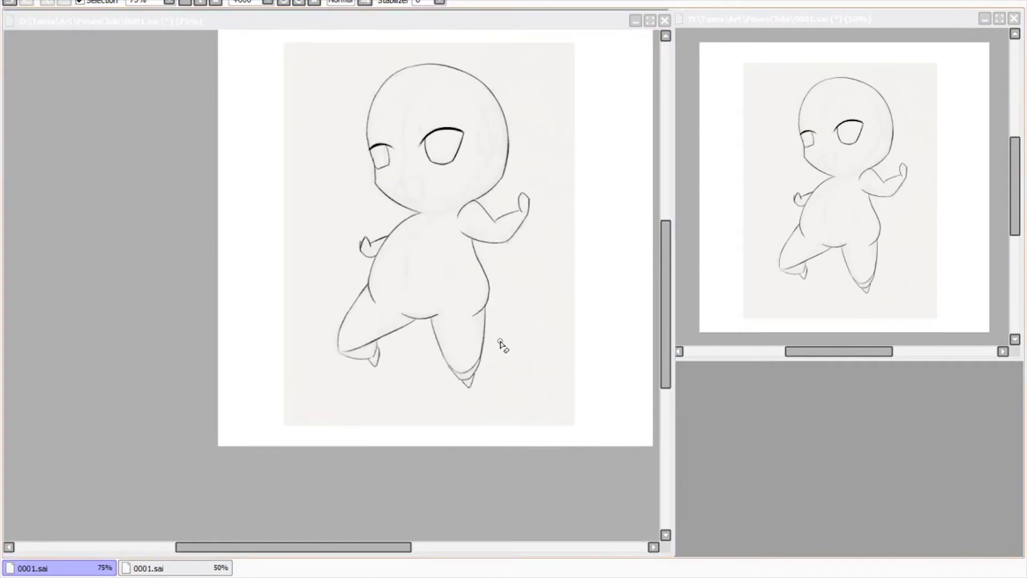
{"action": "left_click", "coordinate": [498, 347]}
{"action": "scroll", "coordinate": [498, 347], "scroll_direction": "up", "scroll_amount": 4}
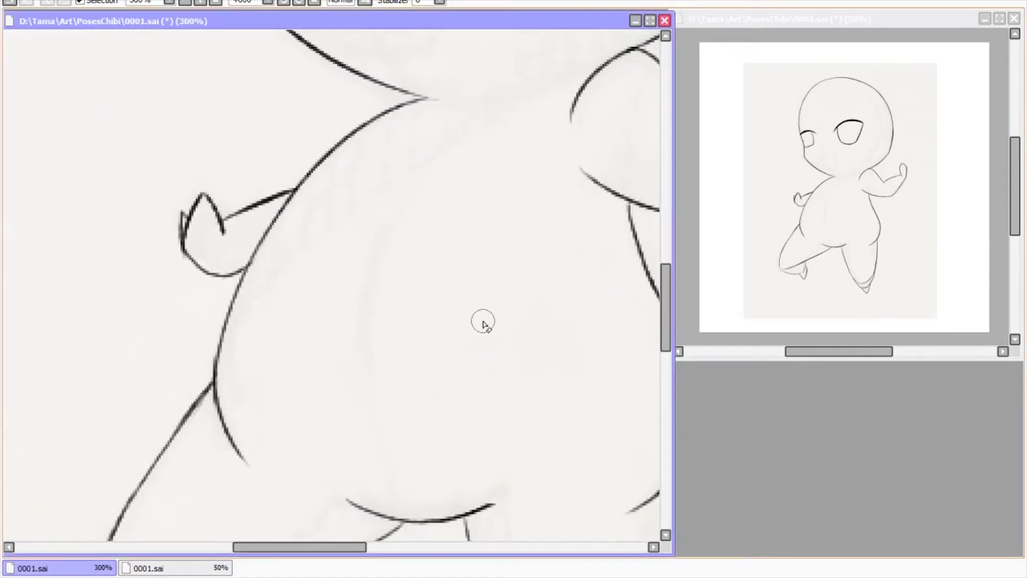
{"action": "scroll", "coordinate": [476, 332], "scroll_direction": "down", "scroll_amount": 2}
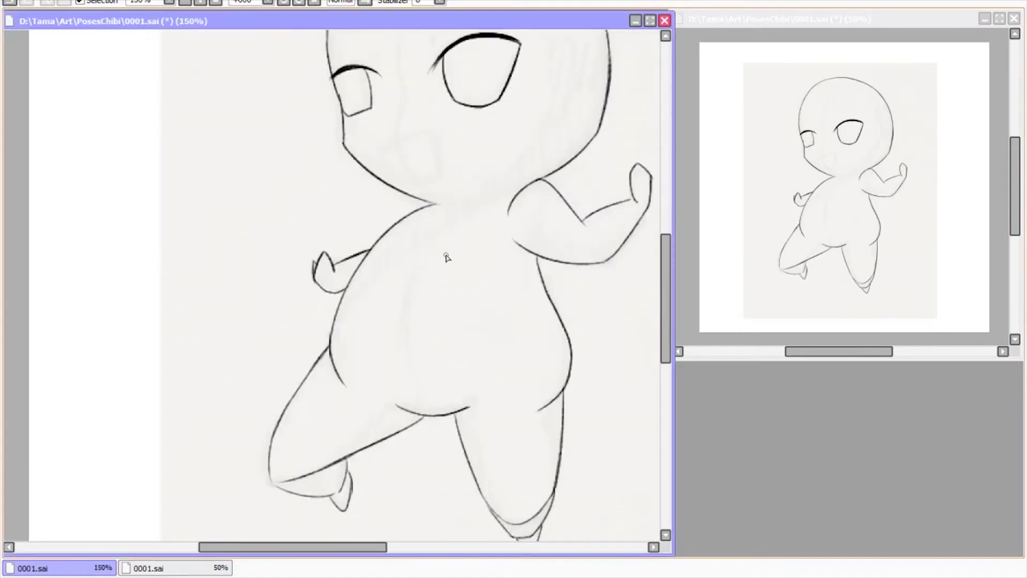
{"action": "scroll", "coordinate": [441, 262], "scroll_direction": "up", "scroll_amount": 2}
{"action": "mouse_move", "coordinate": [428, 259]}
{"action": "left_mouse_down"}
{"action": "mouse_move", "coordinate": [371, 279]}
{"action": "mouse_move", "coordinate": [406, 321]}
{"action": "mouse_move", "coordinate": [371, 281]}
{"action": "left_mouse_up"}
Draw a thin curved centre guideline down the face from the crown through the mouth to the chin.
{"action": "scroll", "coordinate": [376, 239], "scroll_direction": "up", "scroll_amount": 3}
{"action": "mouse_move", "coordinate": [497, 51]}
{"action": "left_mouse_down"}
{"action": "mouse_move", "coordinate": [388, 321]}
{"action": "mouse_move", "coordinate": [436, 452]}
{"action": "left_mouse_up"}
{"action": "key", "text": "ctrl+z"}
{"action": "key", "text": "ctrl+z"}
{"action": "left_click_drag", "start_coordinate": [386, 338], "coordinate": [419, 410]}
{"action": "left_click_drag", "start_coordinate": [491, 53], "coordinate": [394, 276]}
{"action": "key", "text": "ctrl+z"}
{"action": "left_click_drag", "start_coordinate": [488, 50], "coordinate": [384, 283]}
Draw a thin curved centre guideline down the torso from the neck toward the crotch.
{"action": "scroll", "coordinate": [568, 333], "scroll_direction": "down", "scroll_amount": 2}
{"action": "scroll", "coordinate": [470, 292], "scroll_direction": "up", "scroll_amount": 1}
{"action": "scroll", "coordinate": [471, 291], "scroll_direction": "down", "scroll_amount": 4}
{"action": "left_click_drag", "start_coordinate": [369, 335], "coordinate": [451, 133]}
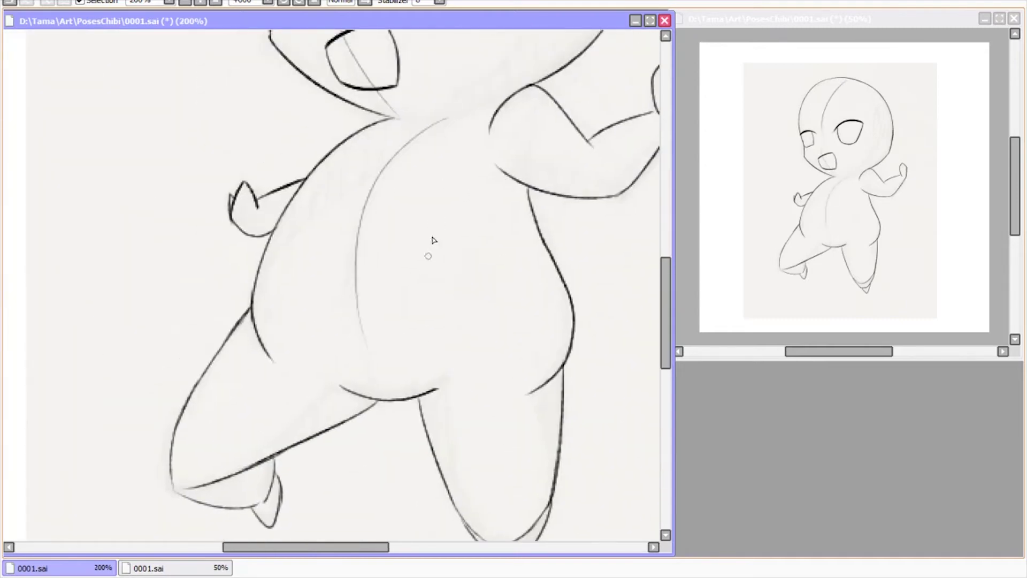
Add an inner contour line on the bent leg's thigh and hatch the shadow area beneath it.
{"action": "scroll", "coordinate": [551, 218], "scroll_direction": "down", "scroll_amount": 3}
{"action": "left_click_drag", "start_coordinate": [230, 331], "coordinate": [360, 231]}
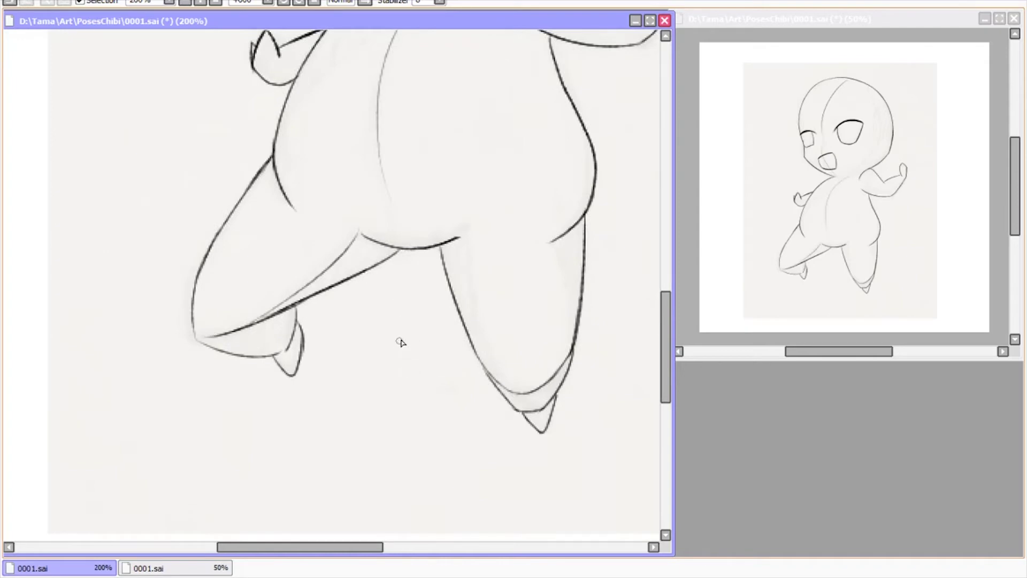
{"action": "scroll", "coordinate": [401, 341], "scroll_direction": "up", "scroll_amount": 1}
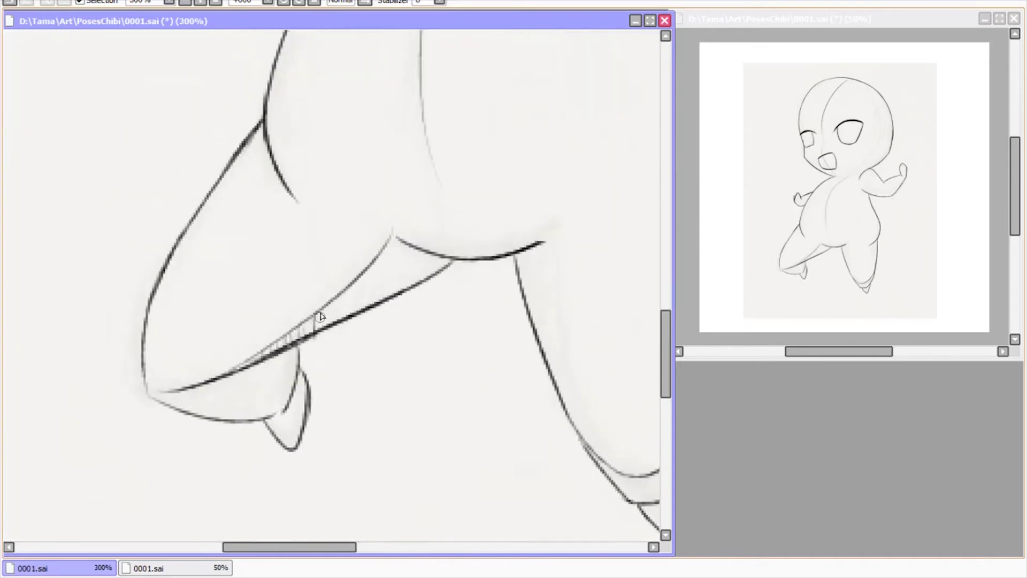
{"action": "left_click_drag", "start_coordinate": [343, 298], "coordinate": [410, 246]}
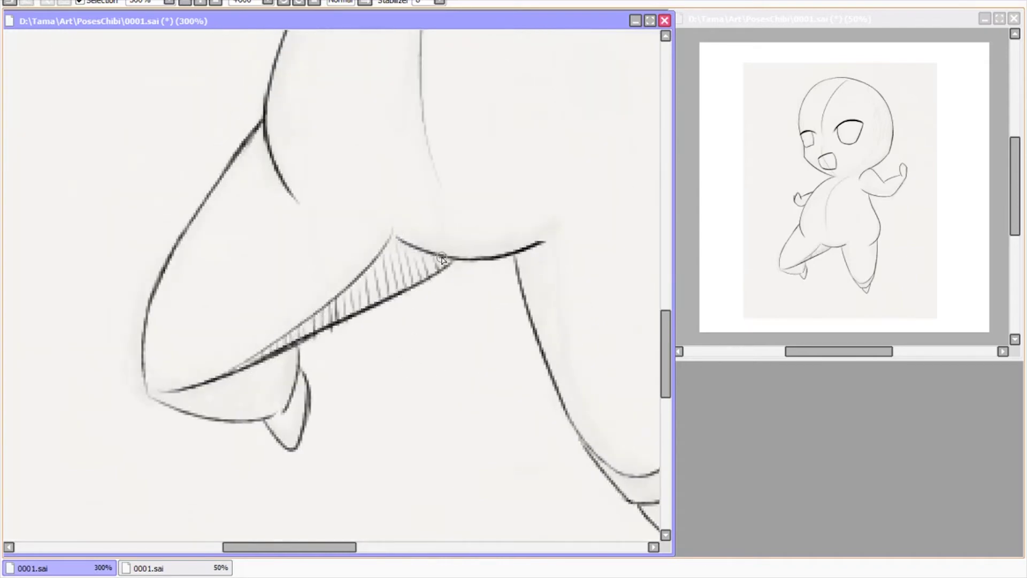
Hatch the tucked lower leg and foot of the bent leg with fine shading lines.
{"action": "scroll", "coordinate": [442, 259], "scroll_direction": "down", "scroll_amount": 1}
{"action": "scroll", "coordinate": [199, 259], "scroll_direction": "up", "scroll_amount": 1}
{"action": "mouse_move", "coordinate": [143, 258]}
{"action": "left_mouse_down"}
{"action": "mouse_move", "coordinate": [171, 276]}
{"action": "mouse_move", "coordinate": [251, 246]}
{"action": "mouse_move", "coordinate": [257, 281]}
{"action": "mouse_move", "coordinate": [270, 251]}
{"action": "left_mouse_up"}
{"action": "left_click", "coordinate": [382, 233]}
{"action": "scroll", "coordinate": [381, 232], "scroll_direction": "down", "scroll_amount": 2}
{"action": "scroll", "coordinate": [473, 305], "scroll_direction": "up", "scroll_amount": 3}
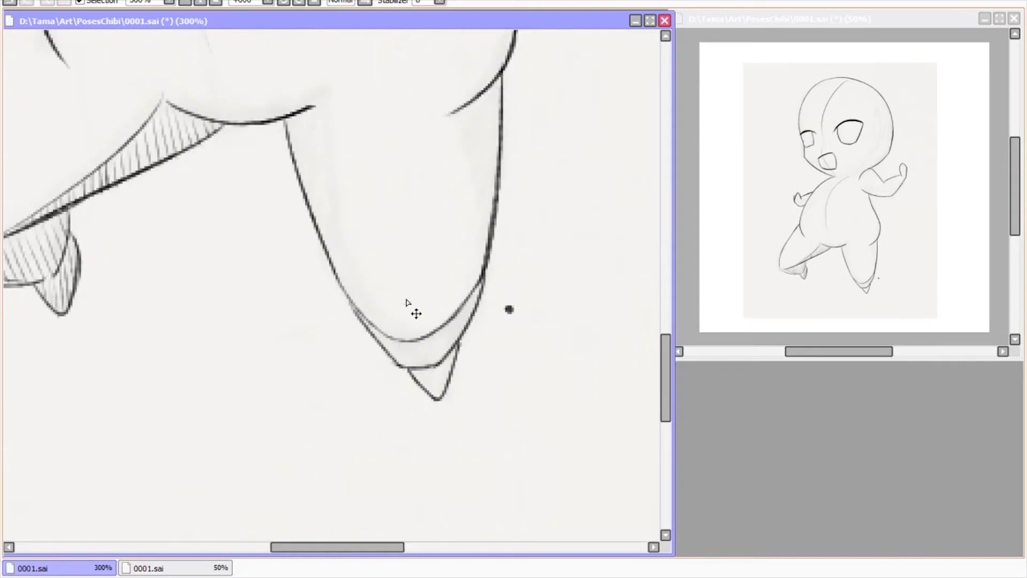
Hatch the area below the straighter leg's knee and its pointed foot.
{"action": "mouse_move", "coordinate": [328, 321]}
{"action": "left_mouse_down"}
{"action": "mouse_move", "coordinate": [394, 367]}
{"action": "mouse_move", "coordinate": [452, 344]}
{"action": "mouse_move", "coordinate": [494, 304]}
{"action": "left_mouse_up"}
{"action": "left_click_drag", "start_coordinate": [413, 422], "coordinate": [465, 400]}
{"action": "scroll", "coordinate": [465, 400], "scroll_direction": "down", "scroll_amount": 3}
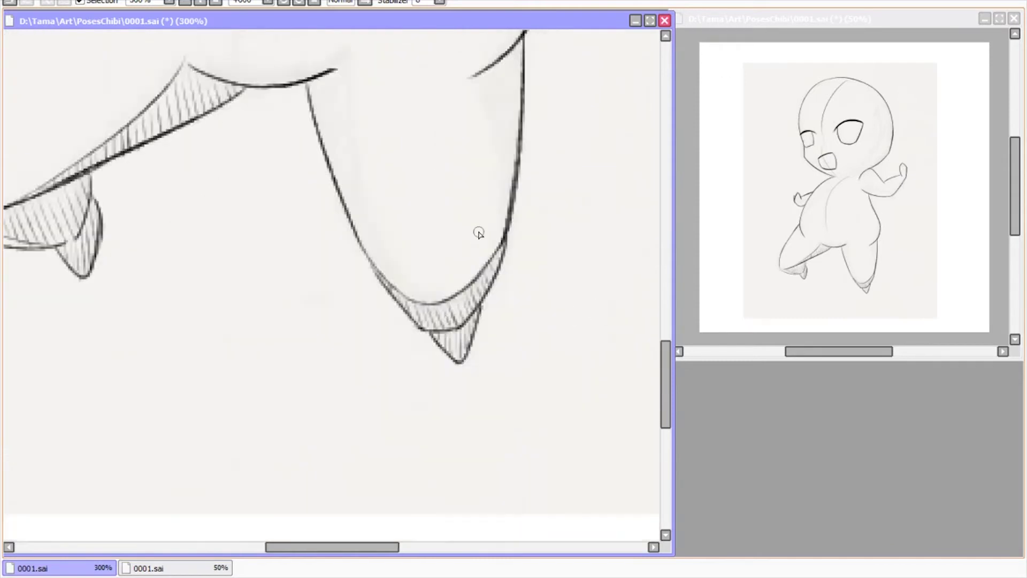
Add contour lines and hatched shading along the inner and outer edges of the straighter leg's thigh.
{"action": "scroll", "coordinate": [477, 232], "scroll_direction": "up", "scroll_amount": 1}
{"action": "mouse_move", "coordinate": [380, 217]}
{"action": "left_mouse_down"}
{"action": "mouse_move", "coordinate": [366, 214]}
{"action": "mouse_move", "coordinate": [398, 375]}
{"action": "mouse_move", "coordinate": [362, 241]}
{"action": "left_mouse_up"}
{"action": "mouse_move", "coordinate": [535, 214]}
{"action": "left_mouse_down"}
{"action": "mouse_move", "coordinate": [551, 300]}
{"action": "mouse_move", "coordinate": [550, 246]}
{"action": "left_mouse_up"}
{"action": "scroll", "coordinate": [636, 286], "scroll_direction": "up", "scroll_amount": 1}
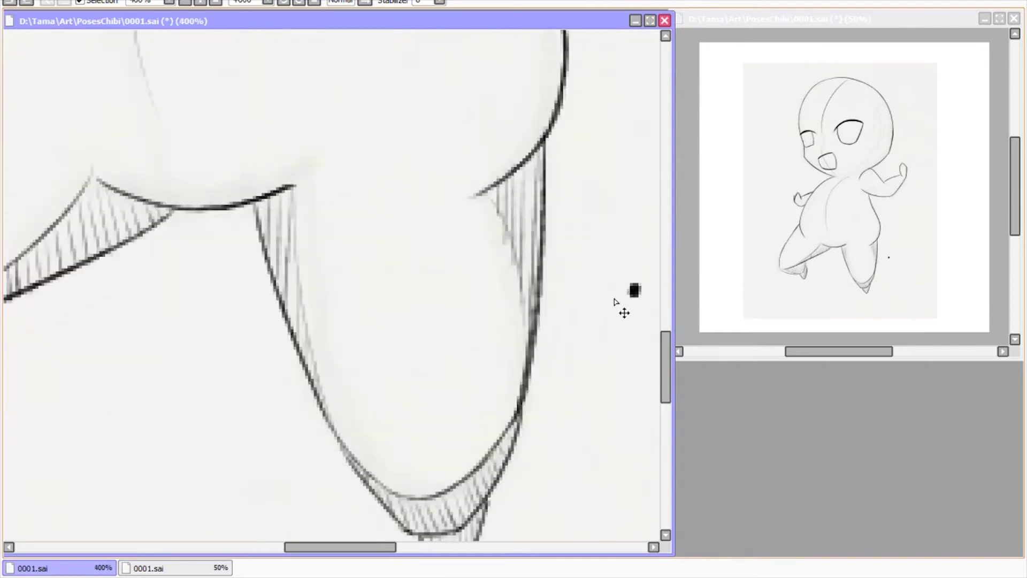
Hatch the shadow under the raised arm's armpit and along that side of the belly.
{"action": "scroll", "coordinate": [621, 248], "scroll_direction": "down", "scroll_amount": 3}
{"action": "scroll", "coordinate": [593, 380], "scroll_direction": "up", "scroll_amount": 1}
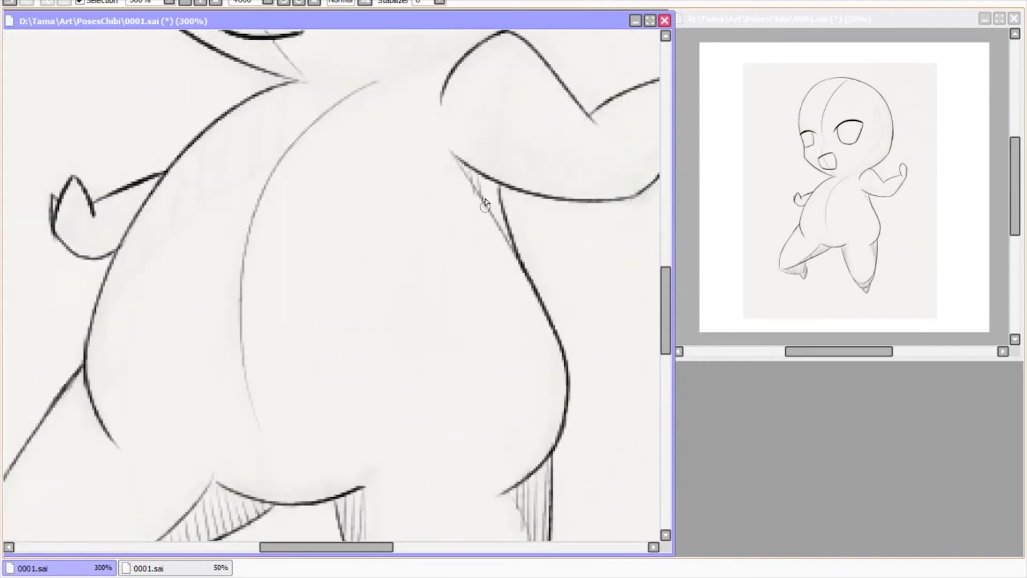
{"action": "scroll", "coordinate": [503, 214], "scroll_direction": "down", "scroll_amount": 3}
{"action": "scroll", "coordinate": [554, 224], "scroll_direction": "up", "scroll_amount": 3}
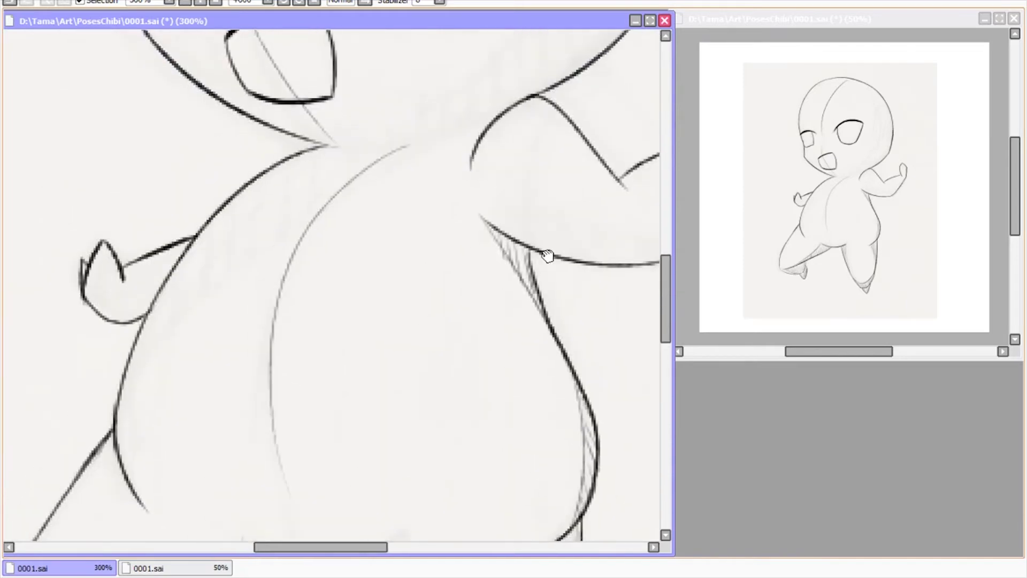
Hatch the far arm and its small hand with fine shading lines.
{"action": "scroll", "coordinate": [550, 252], "scroll_direction": "left", "scroll_amount": 1}
{"action": "left_click_drag", "start_coordinate": [182, 313], "coordinate": [200, 345]}
{"action": "mouse_move", "coordinate": [203, 299]}
{"action": "left_mouse_down"}
{"action": "mouse_move", "coordinate": [219, 345]}
{"action": "mouse_move", "coordinate": [267, 278]}
{"action": "left_mouse_up"}
{"action": "scroll", "coordinate": [490, 127], "scroll_direction": "up", "scroll_amount": 3}
{"action": "scroll", "coordinate": [490, 127], "scroll_direction": "right", "scroll_amount": 2}
{"action": "scroll", "coordinate": [491, 127], "scroll_direction": "down", "scroll_amount": 2}
{"action": "scroll", "coordinate": [490, 128], "scroll_direction": "left", "scroll_amount": 3}
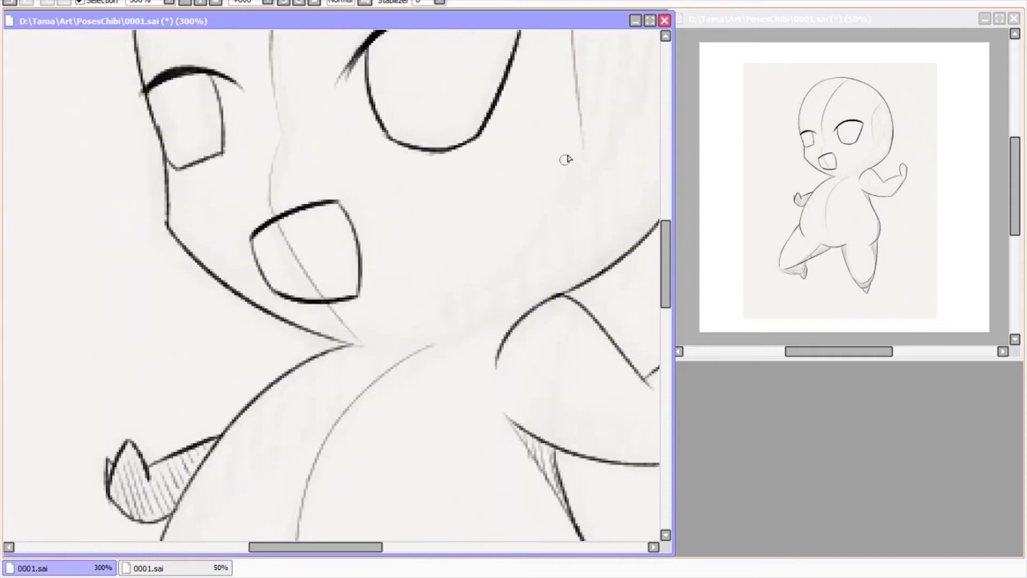
Outline a shadow area along the back of the head down to the chin and fill it with diagonal hatching.
{"action": "scroll", "coordinate": [431, 283], "scroll_direction": "right", "scroll_amount": 2}
{"action": "mouse_move", "coordinate": [318, 338]}
{"action": "left_mouse_down"}
{"action": "mouse_move", "coordinate": [463, 275]}
{"action": "mouse_move", "coordinate": [488, 251]}
{"action": "left_mouse_up"}
{"action": "mouse_move", "coordinate": [498, 201]}
{"action": "left_mouse_down"}
{"action": "mouse_move", "coordinate": [474, 273]}
{"action": "mouse_move", "coordinate": [510, 347]}
{"action": "left_mouse_up"}
{"action": "left_click_drag", "start_coordinate": [476, 238], "coordinate": [545, 321]}
{"action": "left_click_drag", "start_coordinate": [500, 238], "coordinate": [489, 339]}
{"action": "left_click_drag", "start_coordinate": [459, 275], "coordinate": [552, 385]}
{"action": "left_click_drag", "start_coordinate": [456, 212], "coordinate": [554, 345]}
{"action": "left_click_drag", "start_coordinate": [466, 182], "coordinate": [572, 305]}
{"action": "left_click_drag", "start_coordinate": [469, 158], "coordinate": [563, 278]}
{"action": "mouse_move", "coordinate": [485, 128]}
{"action": "left_mouse_down"}
{"action": "mouse_move", "coordinate": [575, 240]}
{"action": "mouse_move", "coordinate": [596, 231]}
{"action": "left_mouse_up"}
{"action": "left_click_drag", "start_coordinate": [506, 80], "coordinate": [592, 209]}
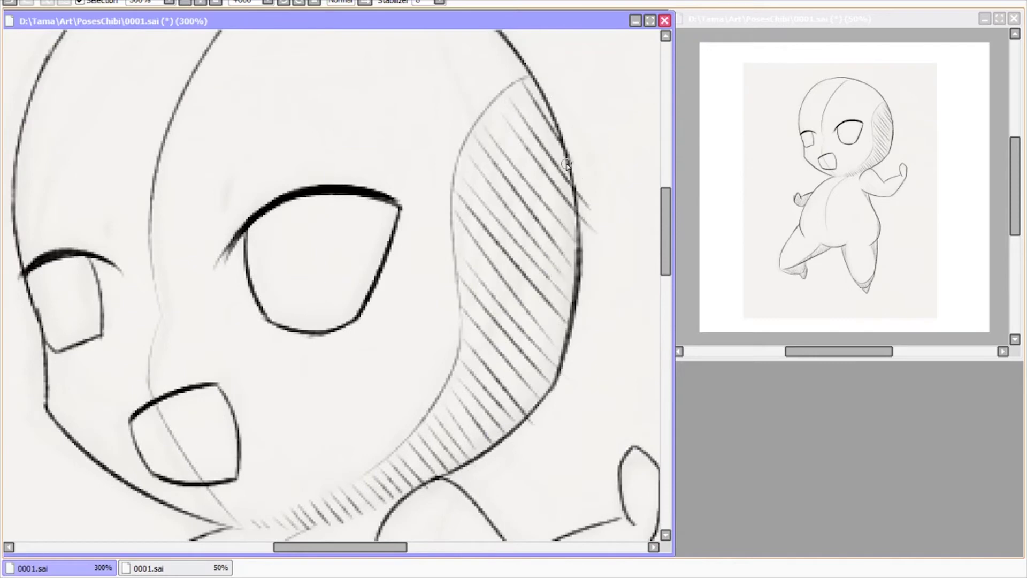
Examine the whole figure's line art and shading from head to feet.
{"action": "scroll", "coordinate": [557, 427], "scroll_direction": "down", "scroll_amount": 3}
{"action": "scroll", "coordinate": [504, 298], "scroll_direction": "up", "scroll_amount": 2}
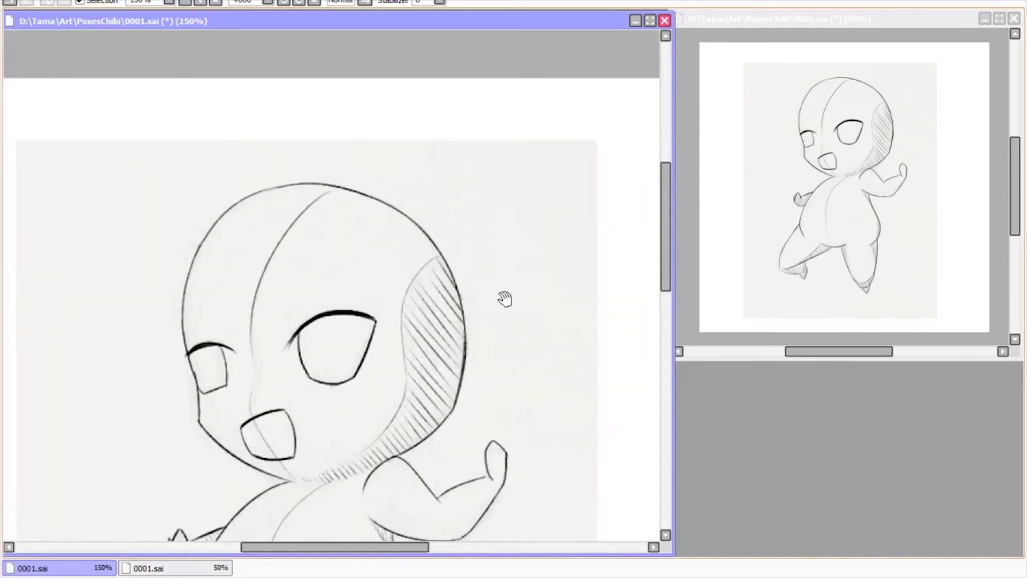
{"action": "left_click_drag", "start_coordinate": [504, 298], "coordinate": [555, 237]}
{"action": "scroll", "coordinate": [498, 297], "scroll_direction": "down", "scroll_amount": 1}
{"action": "scroll", "coordinate": [513, 64], "scroll_direction": "up", "scroll_amount": 1}
{"action": "scroll", "coordinate": [427, 273], "scroll_direction": "up", "scroll_amount": 1}
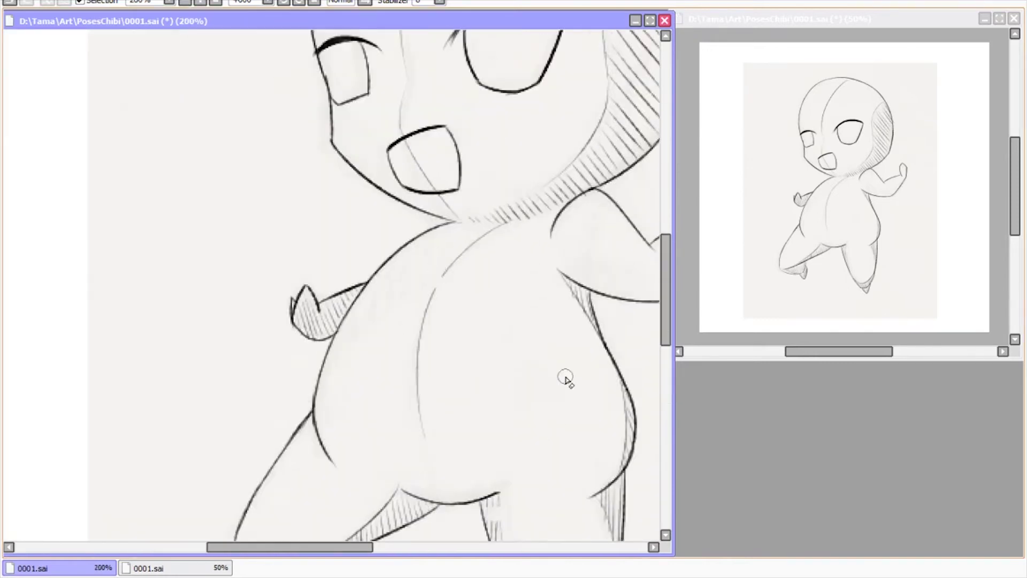
{"action": "left_click_drag", "start_coordinate": [562, 378], "coordinate": [331, 297]}
{"action": "scroll", "coordinate": [629, 406], "scroll_direction": "down", "scroll_amount": 5}
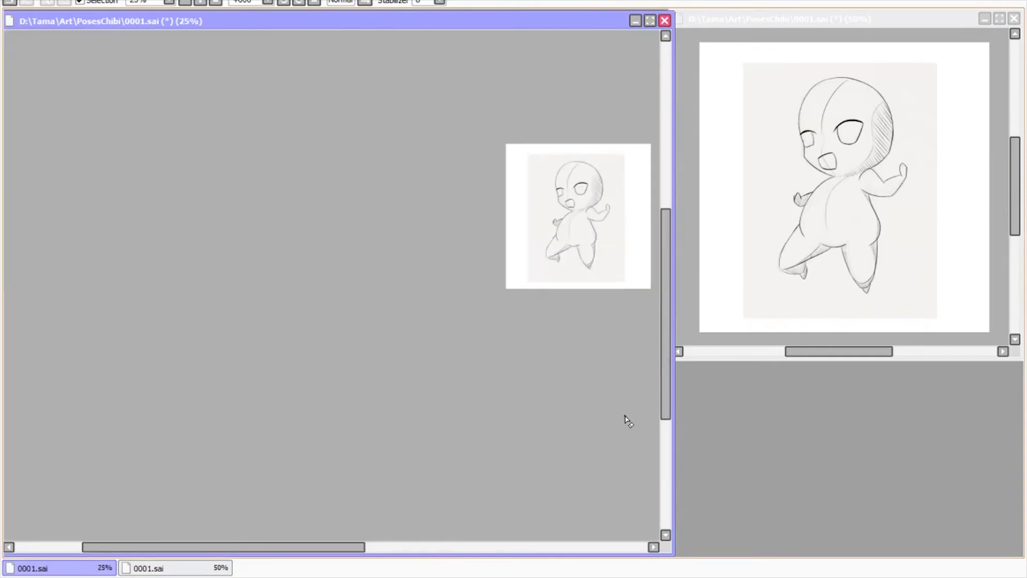
{"action": "scroll", "coordinate": [399, 83], "scroll_direction": "up", "scroll_amount": 3}
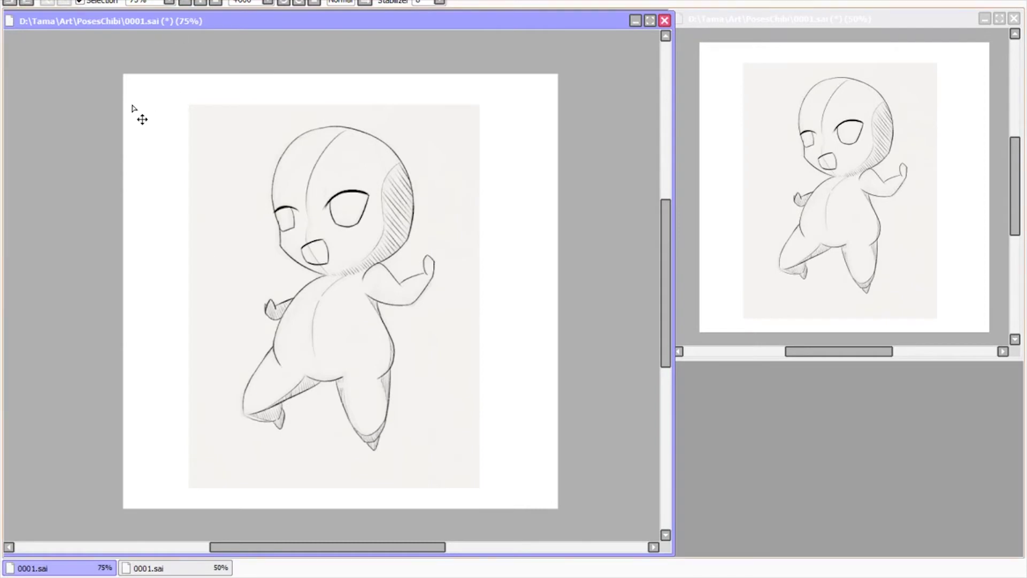
Hatch the underside of the raised arm and the edge of its hand.
{"action": "scroll", "coordinate": [318, 274], "scroll_direction": "up", "scroll_amount": 3}
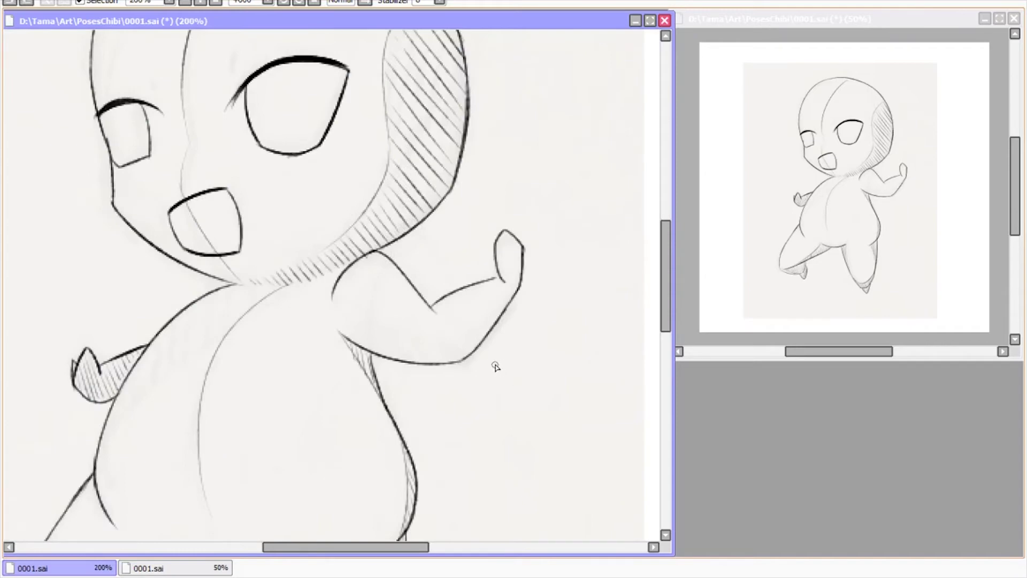
{"action": "left_click_drag", "start_coordinate": [445, 330], "coordinate": [516, 263]}
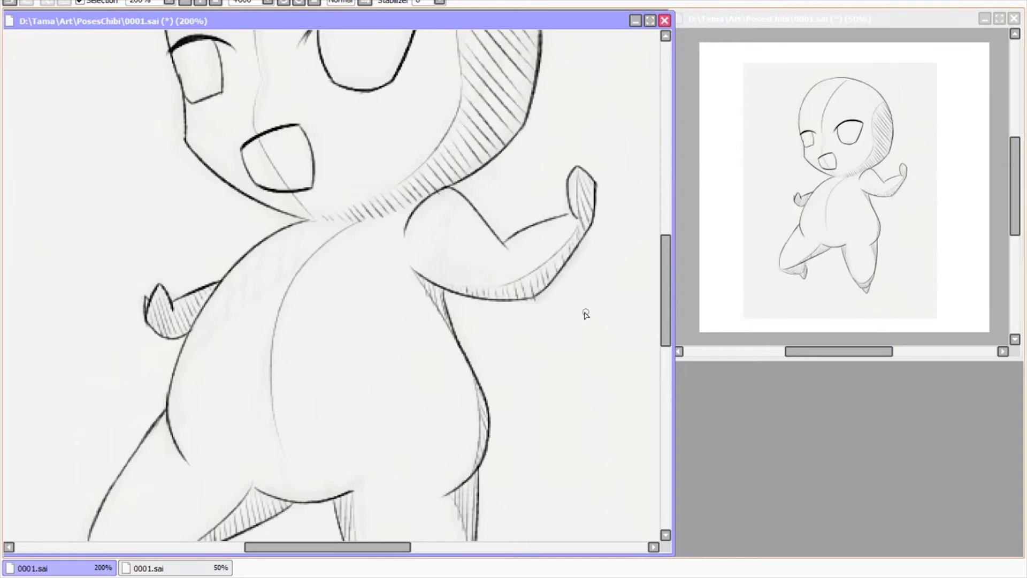
{"action": "left_click_drag", "start_coordinate": [560, 329], "coordinate": [426, 363]}
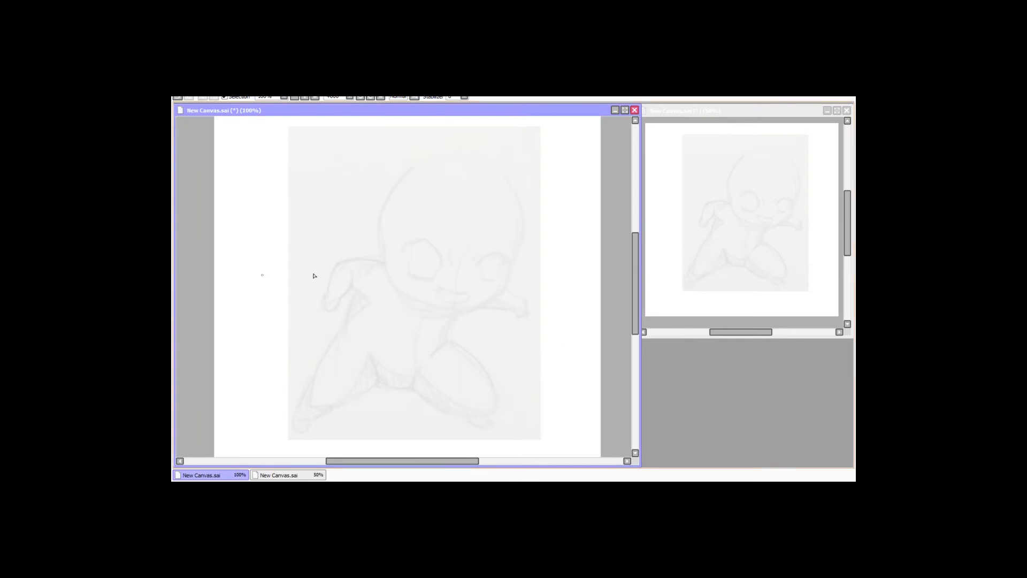
Ink the curved jawline over the faint crouching pose sketch in New Canvas.sai.
{"action": "scroll", "coordinate": [576, 340], "scroll_direction": "up", "scroll_amount": 4}
{"action": "mouse_move", "coordinate": [249, 283]}
{"action": "left_mouse_down"}
{"action": "mouse_move", "coordinate": [313, 321]}
{"action": "mouse_move", "coordinate": [406, 337]}
{"action": "left_mouse_up"}
{"action": "key", "text": "ctrl+z"}
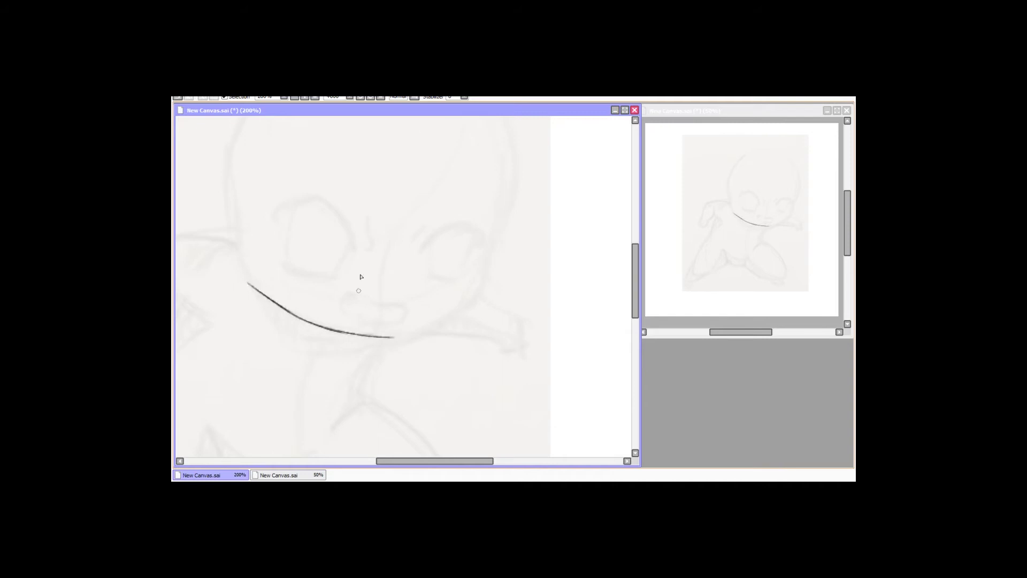
{"action": "key", "text": "h"}
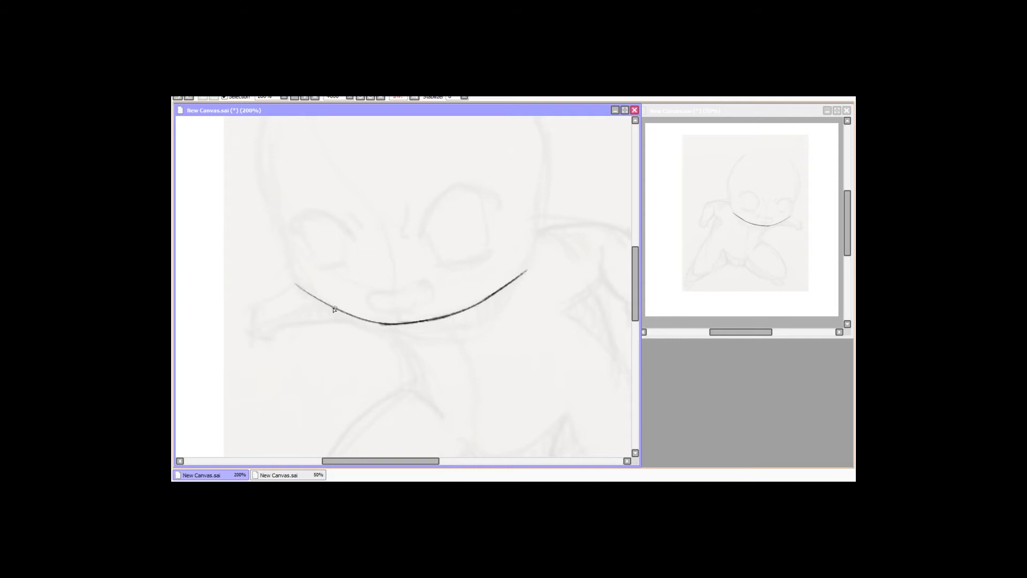
{"action": "left_click_drag", "start_coordinate": [280, 261], "coordinate": [301, 278]}
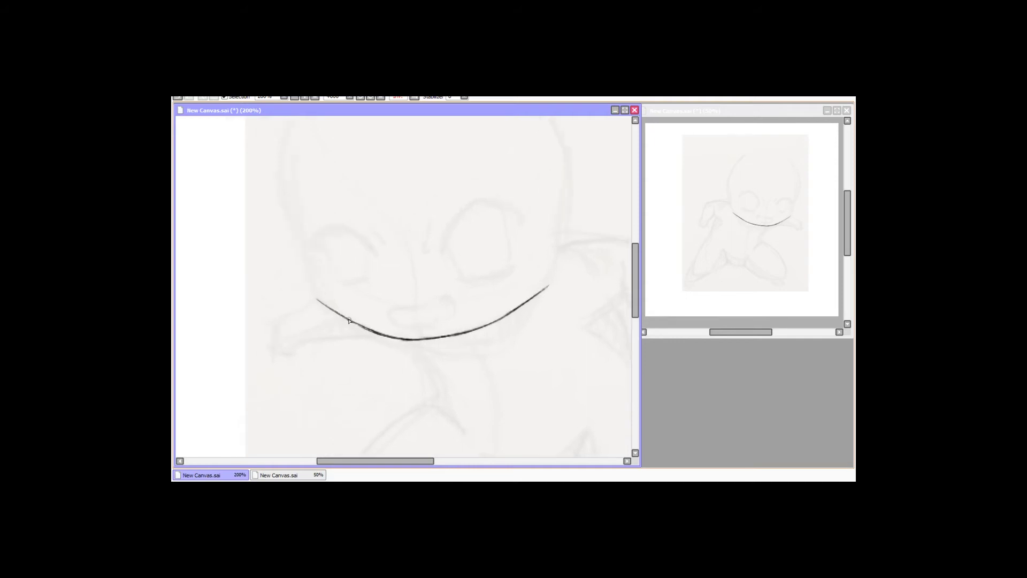
Ink the face-side contour of the head from the jaw past the cheek and brow toward the crown.
{"action": "left_click_drag", "start_coordinate": [421, 215], "coordinate": [341, 264]}
{"action": "left_click_drag", "start_coordinate": [360, 170], "coordinate": [367, 222]}
{"action": "mouse_move", "coordinate": [393, 188]}
{"action": "left_mouse_down"}
{"action": "mouse_move", "coordinate": [348, 297]}
{"action": "mouse_move", "coordinate": [356, 359]}
{"action": "left_mouse_up"}
{"action": "mouse_move", "coordinate": [356, 364]}
{"action": "left_mouse_down"}
{"action": "mouse_move", "coordinate": [350, 273]}
{"action": "mouse_move", "coordinate": [373, 320]}
{"action": "left_mouse_up"}
{"action": "key", "text": "ctrl+z"}
{"action": "key", "text": "h"}
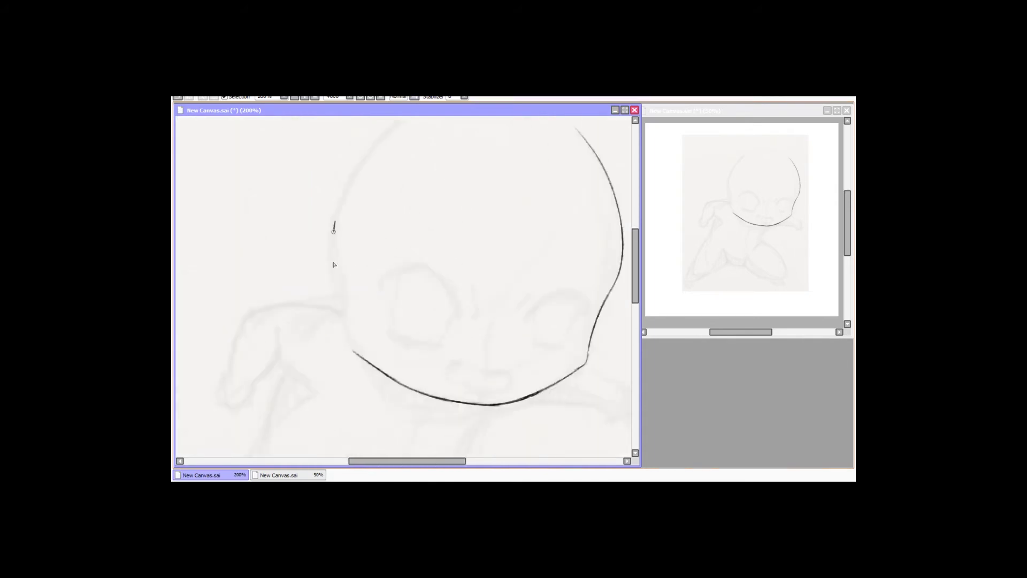
Ink the back contour of the head from the jawline up toward the crown.
{"action": "left_click_drag", "start_coordinate": [328, 238], "coordinate": [351, 356]}
{"action": "scroll", "coordinate": [342, 332], "scroll_direction": "up", "scroll_amount": 3}
{"action": "left_click_drag", "start_coordinate": [374, 268], "coordinate": [349, 367]}
{"action": "key", "text": "ctrl+z"}
{"action": "left_click_drag", "start_coordinate": [404, 232], "coordinate": [345, 369]}
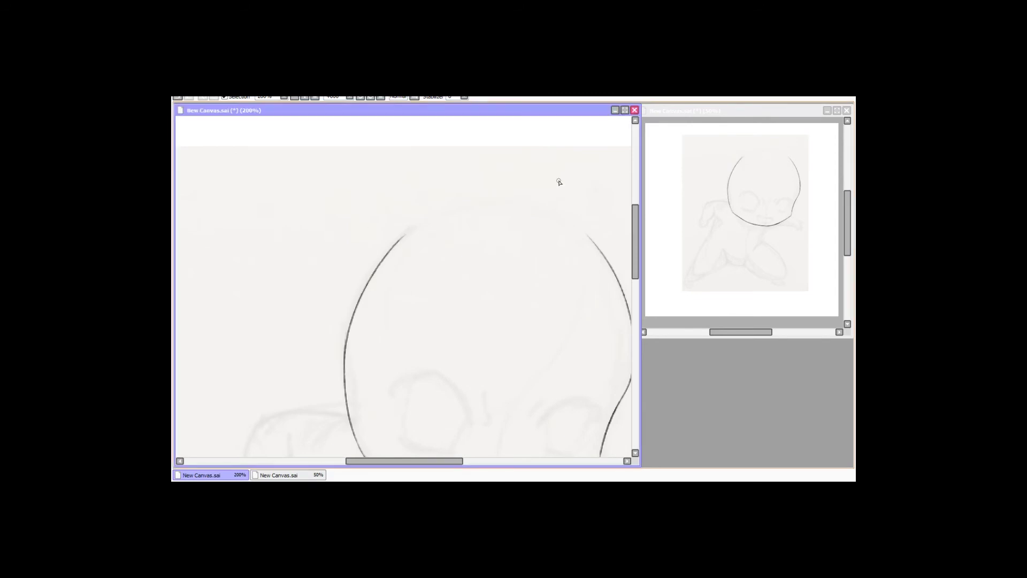
Close the head outline with a smooth curve across the top of the skull.
{"action": "scroll", "coordinate": [555, 179], "scroll_direction": "up", "scroll_amount": 3}
{"action": "left_click_drag", "start_coordinate": [554, 178], "coordinate": [415, 333]}
{"action": "key", "text": "ctrl+z"}
{"action": "left_click_drag", "start_coordinate": [396, 298], "coordinate": [460, 385]}
{"action": "mouse_move", "coordinate": [460, 386]}
{"action": "left_mouse_down"}
{"action": "mouse_move", "coordinate": [419, 268]}
{"action": "mouse_move", "coordinate": [428, 377]}
{"action": "left_mouse_up"}
{"action": "key", "text": "ctrl+z"}
{"action": "left_click", "coordinate": [360, 97]}
{"action": "mouse_move", "coordinate": [393, 214]}
{"action": "left_mouse_down"}
{"action": "mouse_move", "coordinate": [412, 284]}
{"action": "mouse_move", "coordinate": [434, 302]}
{"action": "left_mouse_up"}
{"action": "key", "text": "Home"}
Ink the short torso side line curving from beneath the chin toward the raised thigh.
{"action": "scroll", "coordinate": [529, 240], "scroll_direction": "down", "scroll_amount": 5}
{"action": "left_click_drag", "start_coordinate": [529, 241], "coordinate": [466, 297]}
{"action": "scroll", "coordinate": [513, 239], "scroll_direction": "down", "scroll_amount": 3}
{"action": "key", "text": "ctrl+z"}
{"action": "left_click_drag", "start_coordinate": [502, 235], "coordinate": [465, 295]}
{"action": "scroll", "coordinate": [522, 255], "scroll_direction": "down", "scroll_amount": 6}
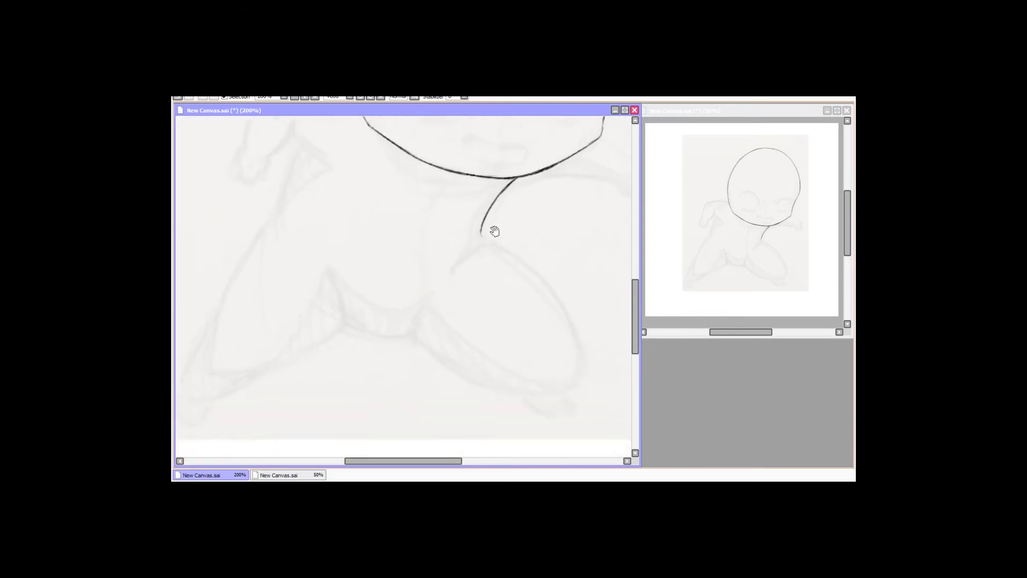
Outline the raised bent thigh and knee and the small foot beneath it.
{"action": "left_click_drag", "start_coordinate": [471, 172], "coordinate": [551, 241]}
{"action": "scroll", "coordinate": [551, 241], "scroll_direction": "down", "scroll_amount": 1}
{"action": "left_click_drag", "start_coordinate": [551, 206], "coordinate": [560, 266]}
{"action": "scroll", "coordinate": [559, 266], "scroll_direction": "right", "scroll_amount": 2}
{"action": "mouse_move", "coordinate": [323, 237]}
{"action": "left_mouse_down"}
{"action": "mouse_move", "coordinate": [420, 298]}
{"action": "mouse_move", "coordinate": [478, 289]}
{"action": "left_mouse_up"}
{"action": "key", "text": "ctrl+z"}
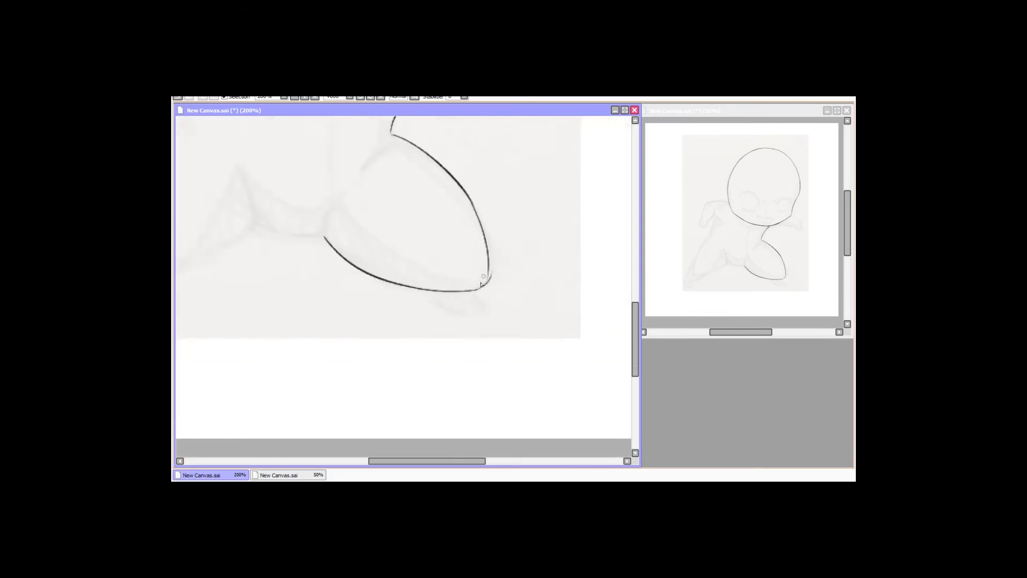
{"action": "left_click_drag", "start_coordinate": [495, 237], "coordinate": [488, 167]}
{"action": "mouse_move", "coordinate": [421, 221]}
{"action": "left_mouse_down"}
{"action": "mouse_move", "coordinate": [470, 224]}
{"action": "mouse_move", "coordinate": [483, 234]}
{"action": "mouse_move", "coordinate": [428, 226]}
{"action": "left_mouse_up"}
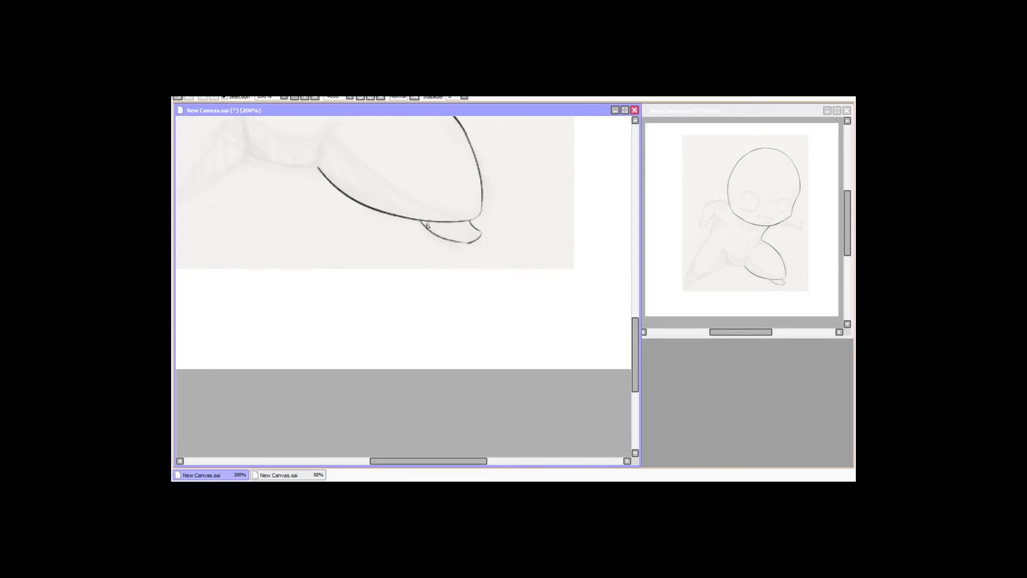
Ink the shallow crotch curve running from the raised thigh toward the other leg.
{"action": "scroll", "coordinate": [463, 271], "scroll_direction": "up", "scroll_amount": 3}
{"action": "scroll", "coordinate": [463, 271], "scroll_direction": "left", "scroll_amount": 3}
{"action": "left_click_drag", "start_coordinate": [426, 292], "coordinate": [363, 277]}
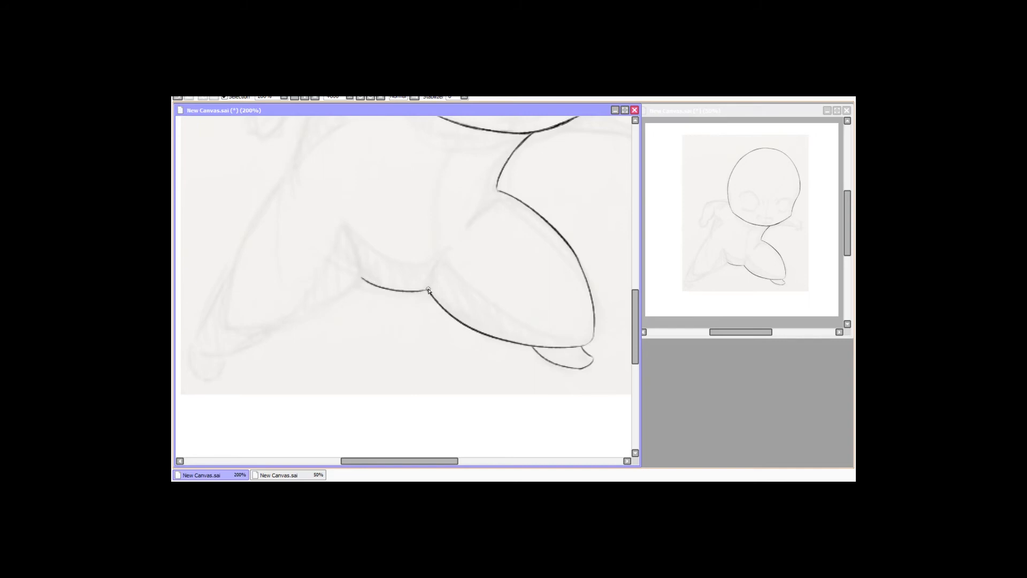
Ink the hip crease of the raised leg and the inner crease lines where both thighs meet the crotch.
{"action": "scroll", "coordinate": [428, 291], "scroll_direction": "up", "scroll_amount": 1}
{"action": "scroll", "coordinate": [428, 290], "scroll_direction": "left", "scroll_amount": 1}
{"action": "left_click_drag", "start_coordinate": [539, 240], "coordinate": [508, 279]}
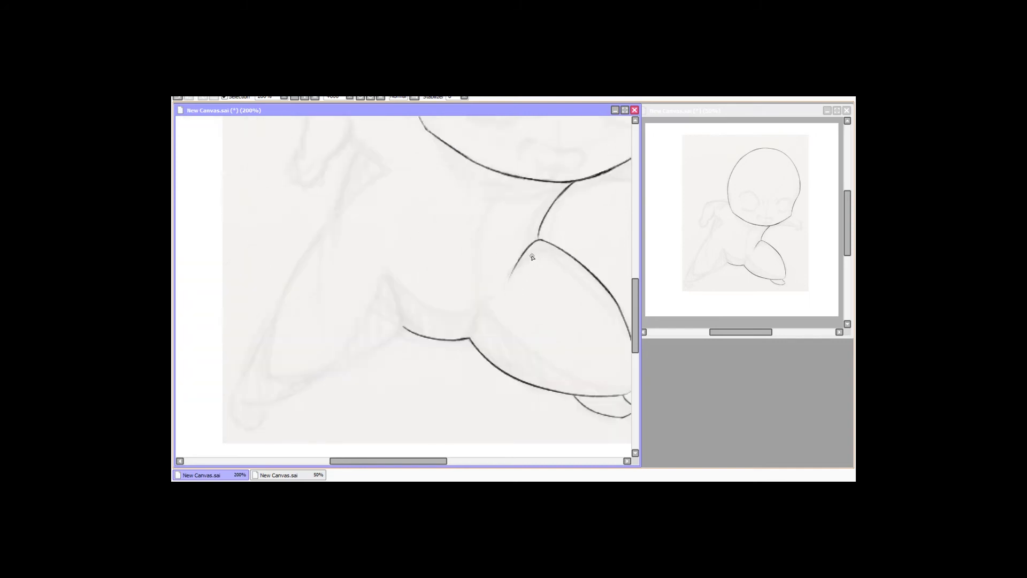
{"action": "left_click_drag", "start_coordinate": [471, 338], "coordinate": [480, 308]}
{"action": "mouse_move", "coordinate": [538, 240]}
{"action": "left_mouse_down"}
{"action": "mouse_move", "coordinate": [509, 271]}
{"action": "mouse_move", "coordinate": [484, 335]}
{"action": "left_mouse_up"}
{"action": "scroll", "coordinate": [438, 300], "scroll_direction": "left", "scroll_amount": 2}
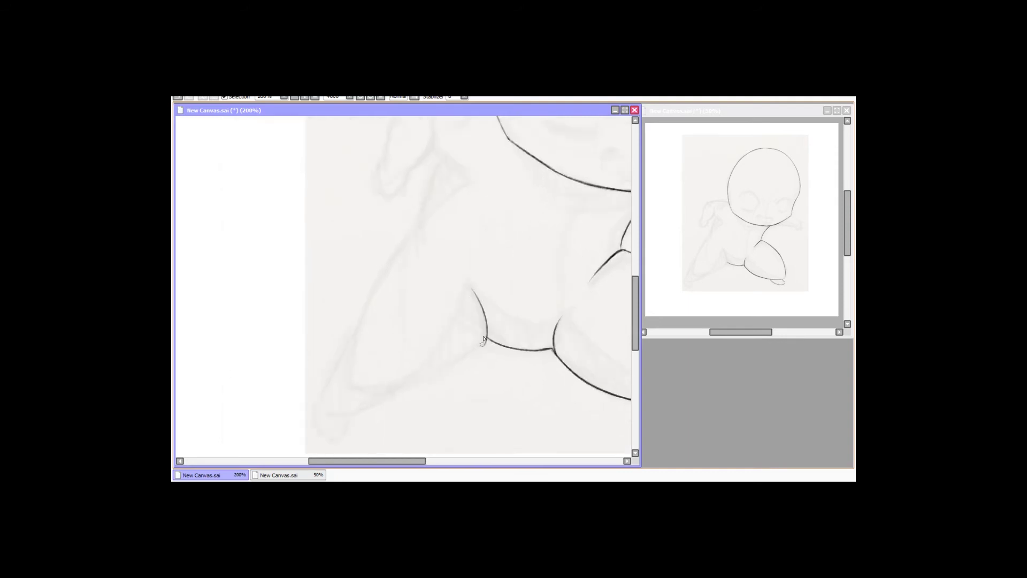
{"action": "scroll", "coordinate": [461, 339], "scroll_direction": "left", "scroll_amount": 1}
{"action": "scroll", "coordinate": [481, 300], "scroll_direction": "up", "scroll_amount": 2}
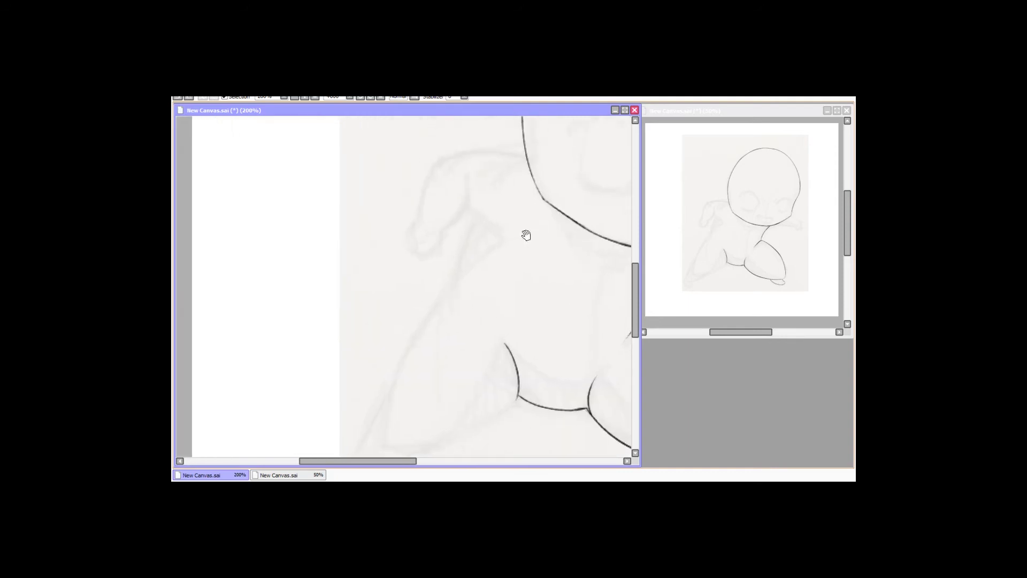
Outline the bent arm with its hand and the thigh of the extended leg on the same side.
{"action": "left_click_drag", "start_coordinate": [525, 232], "coordinate": [474, 282]}
{"action": "left_click_drag", "start_coordinate": [396, 276], "coordinate": [362, 246]}
{"action": "left_click", "coordinate": [361, 95]}
{"action": "left_click_drag", "start_coordinate": [435, 134], "coordinate": [444, 191]}
{"action": "mouse_move", "coordinate": [458, 182]}
{"action": "left_mouse_down"}
{"action": "mouse_move", "coordinate": [448, 264]}
{"action": "mouse_move", "coordinate": [374, 232]}
{"action": "mouse_move", "coordinate": [435, 267]}
{"action": "mouse_move", "coordinate": [371, 275]}
{"action": "left_mouse_up"}
{"action": "mouse_move", "coordinate": [352, 277]}
{"action": "left_mouse_down"}
{"action": "mouse_move", "coordinate": [377, 260]}
{"action": "mouse_move", "coordinate": [367, 240]}
{"action": "left_mouse_up"}
{"action": "left_click_drag", "start_coordinate": [312, 209], "coordinate": [360, 243]}
{"action": "mouse_move", "coordinate": [408, 218]}
{"action": "left_mouse_down"}
{"action": "mouse_move", "coordinate": [360, 244]}
{"action": "mouse_move", "coordinate": [364, 270]}
{"action": "mouse_move", "coordinate": [307, 194]}
{"action": "mouse_move", "coordinate": [420, 289]}
{"action": "left_mouse_up"}
{"action": "left_click_drag", "start_coordinate": [445, 164], "coordinate": [474, 249]}
{"action": "left_click_drag", "start_coordinate": [434, 295], "coordinate": [477, 279]}
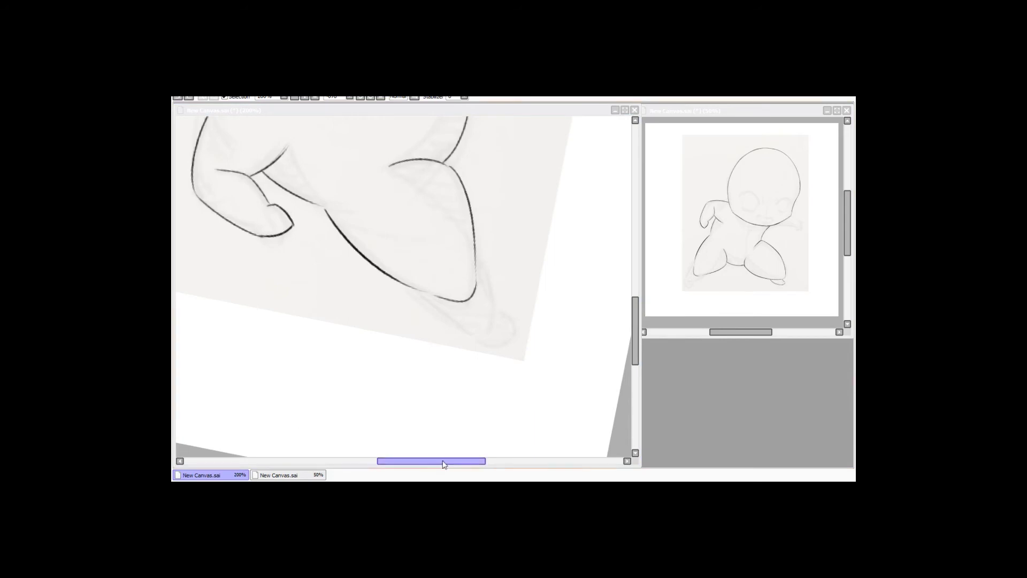
Ink both contour lines of the extended leg's lower leg behind the knee.
{"action": "left_click", "coordinate": [383, 337]}
{"action": "left_click_drag", "start_coordinate": [383, 337], "coordinate": [397, 305]}
{"action": "mouse_move", "coordinate": [487, 221]}
{"action": "left_mouse_down"}
{"action": "mouse_move", "coordinate": [438, 272]}
{"action": "mouse_move", "coordinate": [504, 298]}
{"action": "left_mouse_up"}
{"action": "left_click_drag", "start_coordinate": [428, 262], "coordinate": [486, 303]}
{"action": "left_click_drag", "start_coordinate": [496, 251], "coordinate": [352, 190]}
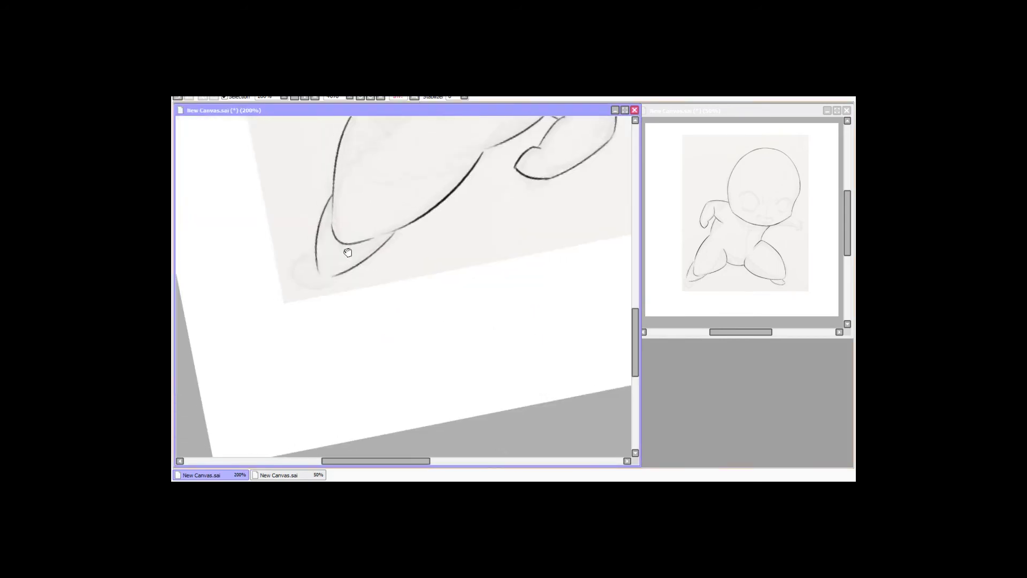
{"action": "key", "text": "h"}
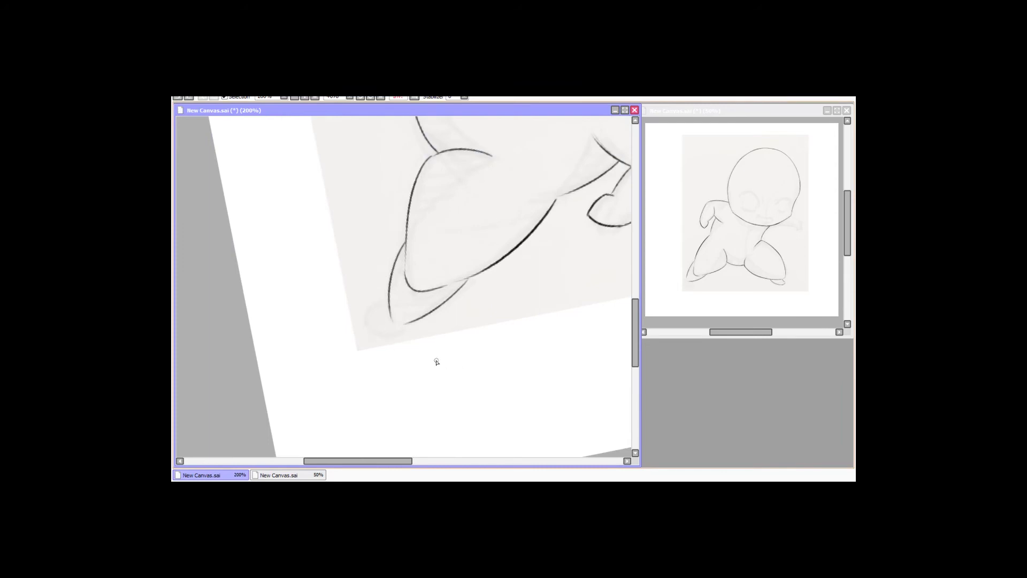
Straighten the canvas view and ink the rounded foot at the end of the extended leg.
{"action": "left_click", "coordinate": [371, 96]}
{"action": "left_click", "coordinate": [371, 97]}
{"action": "mouse_move", "coordinate": [378, 142]}
{"action": "left_mouse_down"}
{"action": "mouse_move", "coordinate": [385, 231]}
{"action": "mouse_move", "coordinate": [420, 271]}
{"action": "mouse_move", "coordinate": [519, 107]}
{"action": "left_mouse_up"}
{"action": "mouse_move", "coordinate": [294, 304]}
{"action": "left_mouse_down"}
{"action": "mouse_move", "coordinate": [307, 342]}
{"action": "mouse_move", "coordinate": [324, 322]}
{"action": "left_mouse_up"}
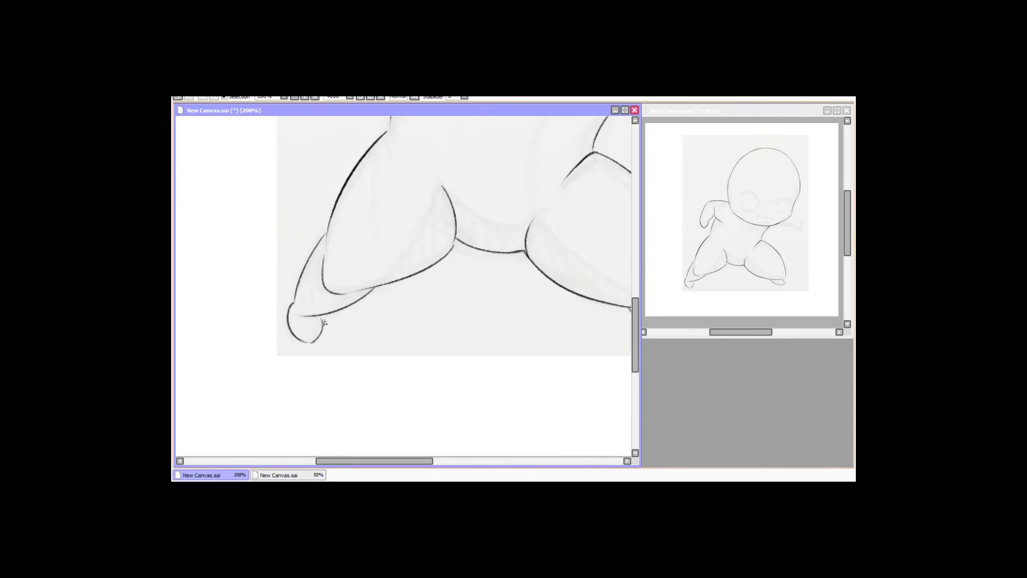
Outline the outstretched arm and its hand beside the jaw.
{"action": "scroll", "coordinate": [383, 282], "scroll_direction": "up", "scroll_amount": 5}
{"action": "mouse_move", "coordinate": [484, 293]}
{"action": "left_mouse_down"}
{"action": "mouse_move", "coordinate": [530, 323]}
{"action": "mouse_move", "coordinate": [504, 345]}
{"action": "left_mouse_up"}
{"action": "left_click_drag", "start_coordinate": [416, 333], "coordinate": [504, 346]}
{"action": "left_click", "coordinate": [381, 98]}
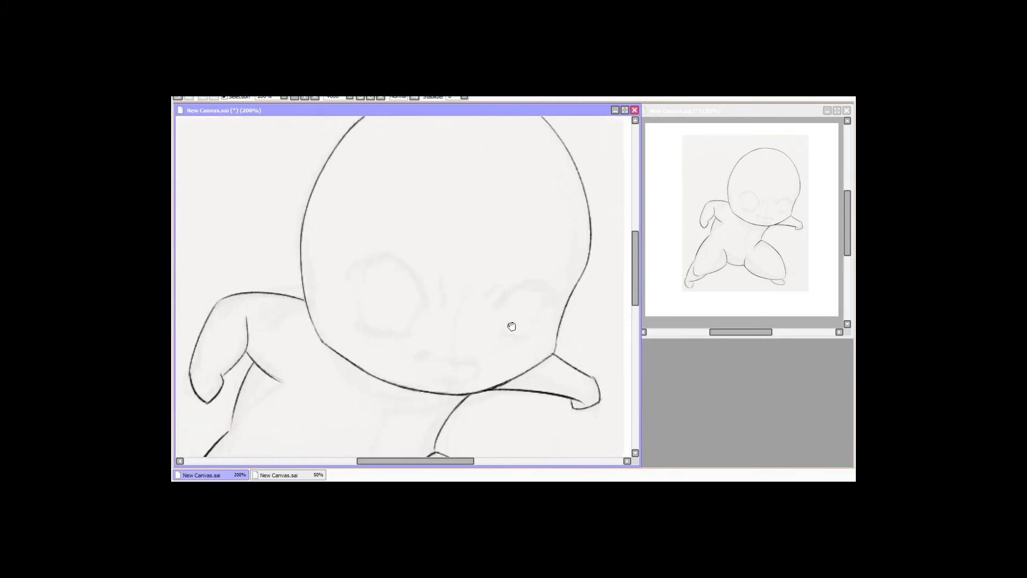
Draw a thin shadow contour along the inner thigh of the extended leg.
{"action": "left_click_drag", "start_coordinate": [321, 374], "coordinate": [513, 139]}
{"action": "mouse_move", "coordinate": [409, 212]}
{"action": "left_mouse_down"}
{"action": "mouse_move", "coordinate": [417, 228]}
{"action": "mouse_move", "coordinate": [421, 212]}
{"action": "left_mouse_up"}
{"action": "left_click_drag", "start_coordinate": [451, 179], "coordinate": [438, 198]}
{"action": "mouse_move", "coordinate": [435, 311]}
{"action": "left_mouse_down"}
{"action": "mouse_move", "coordinate": [488, 202]}
{"action": "mouse_move", "coordinate": [443, 287]}
{"action": "left_mouse_up"}
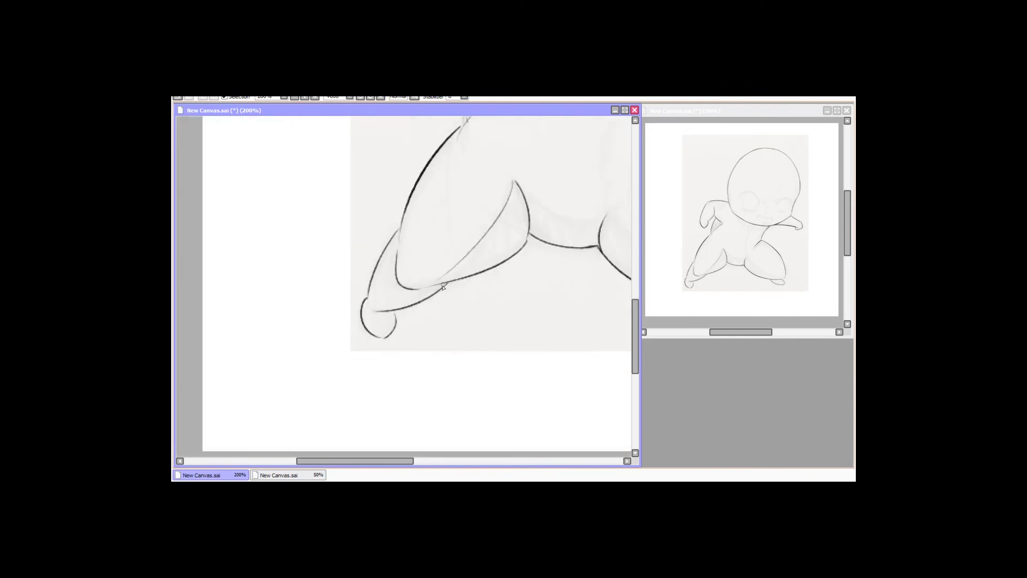
Hatch the inner thigh shadow, lower leg and foot of the extended leg.
{"action": "left_click_drag", "start_coordinate": [481, 255], "coordinate": [528, 219]}
{"action": "mouse_move", "coordinate": [369, 311]}
{"action": "left_mouse_down"}
{"action": "mouse_move", "coordinate": [417, 241]}
{"action": "mouse_move", "coordinate": [442, 244]}
{"action": "left_mouse_up"}
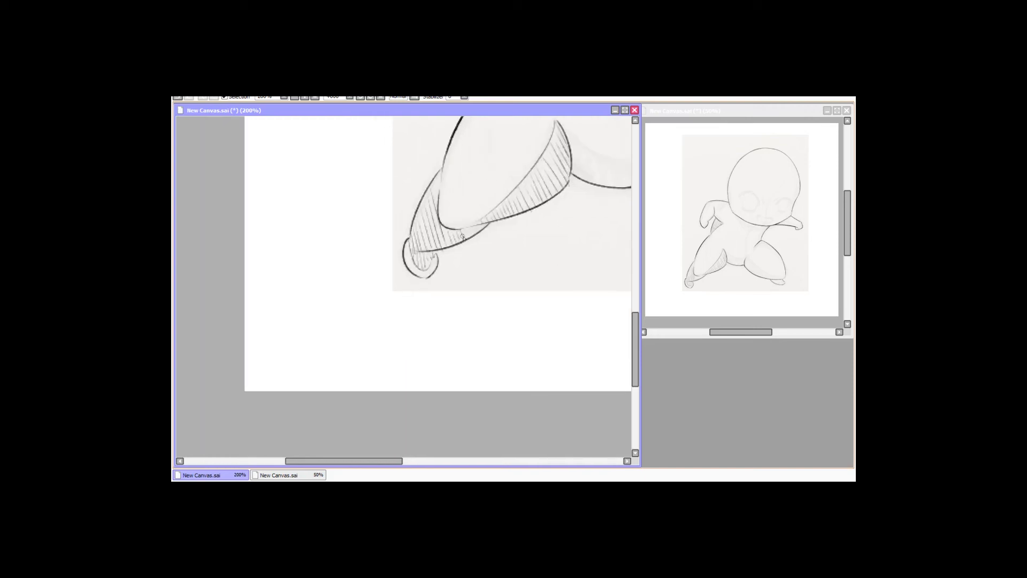
{"action": "mouse_move", "coordinate": [435, 181]}
{"action": "left_mouse_down"}
{"action": "mouse_move", "coordinate": [290, 182]}
{"action": "mouse_move", "coordinate": [199, 243]}
{"action": "left_mouse_up"}
Outline and hatch the shadow areas along the crotch and the underside of the raised thigh.
{"action": "mouse_move", "coordinate": [326, 201]}
{"action": "left_mouse_down"}
{"action": "mouse_move", "coordinate": [335, 230]}
{"action": "mouse_move", "coordinate": [356, 249]}
{"action": "mouse_move", "coordinate": [399, 248]}
{"action": "mouse_move", "coordinate": [522, 289]}
{"action": "left_mouse_up"}
{"action": "left_click", "coordinate": [360, 97]}
{"action": "mouse_move", "coordinate": [387, 245]}
{"action": "left_mouse_down"}
{"action": "mouse_move", "coordinate": [418, 265]}
{"action": "mouse_move", "coordinate": [492, 273]}
{"action": "mouse_move", "coordinate": [562, 245]}
{"action": "left_mouse_up"}
{"action": "left_click", "coordinate": [381, 97]}
Hatch the shadows beneath the chin, under the bent arm and along the outstretched arm.
{"action": "left_click_drag", "start_coordinate": [489, 242], "coordinate": [512, 252]}
{"action": "left_click_drag", "start_coordinate": [470, 131], "coordinate": [542, 310]}
{"action": "mouse_move", "coordinate": [471, 205]}
{"action": "left_mouse_down"}
{"action": "mouse_move", "coordinate": [438, 328]}
{"action": "mouse_move", "coordinate": [309, 406]}
{"action": "mouse_move", "coordinate": [278, 410]}
{"action": "left_mouse_up"}
{"action": "mouse_move", "coordinate": [498, 293]}
{"action": "left_mouse_down"}
{"action": "mouse_move", "coordinate": [443, 274]}
{"action": "mouse_move", "coordinate": [406, 282]}
{"action": "mouse_move", "coordinate": [355, 328]}
{"action": "left_mouse_up"}
{"action": "key", "text": "Delete"}
{"action": "left_click_drag", "start_coordinate": [406, 288], "coordinate": [437, 287]}
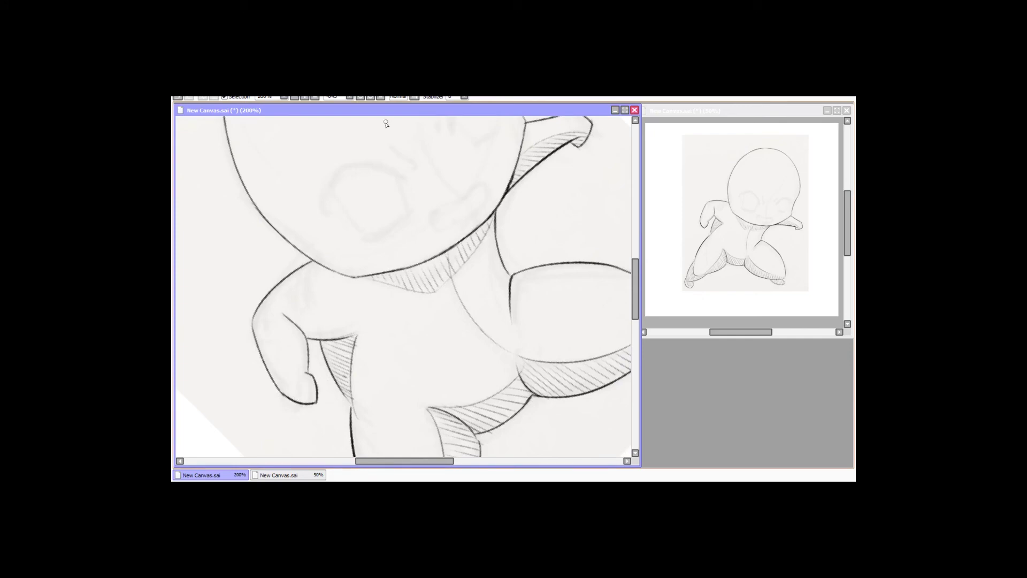
Hatch the narrow shadow along the torso side above the raised thigh.
{"action": "scroll", "coordinate": [429, 230], "scroll_direction": "down", "scroll_amount": 3}
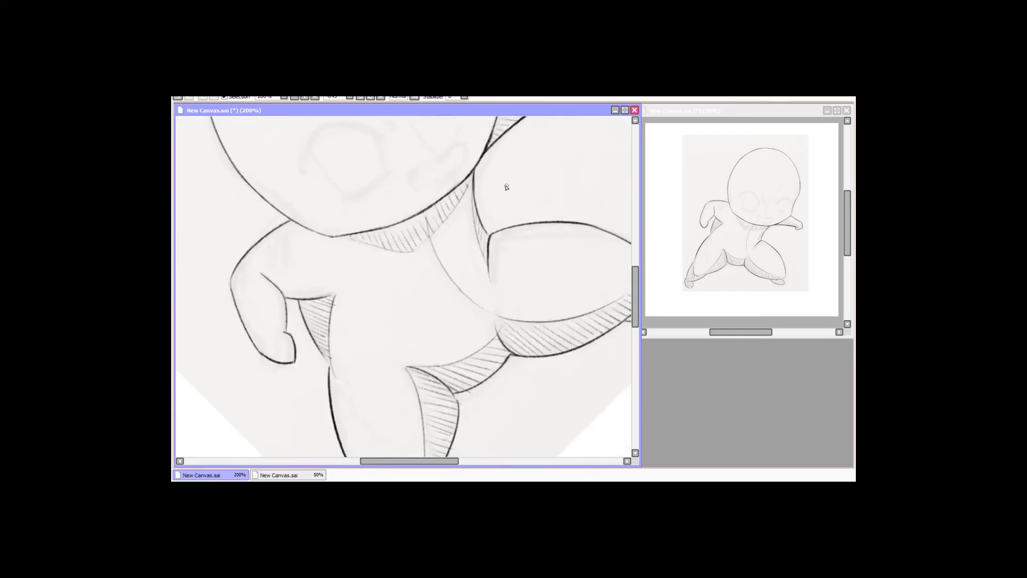
{"action": "scroll", "coordinate": [452, 259], "scroll_direction": "up", "scroll_amount": 10}
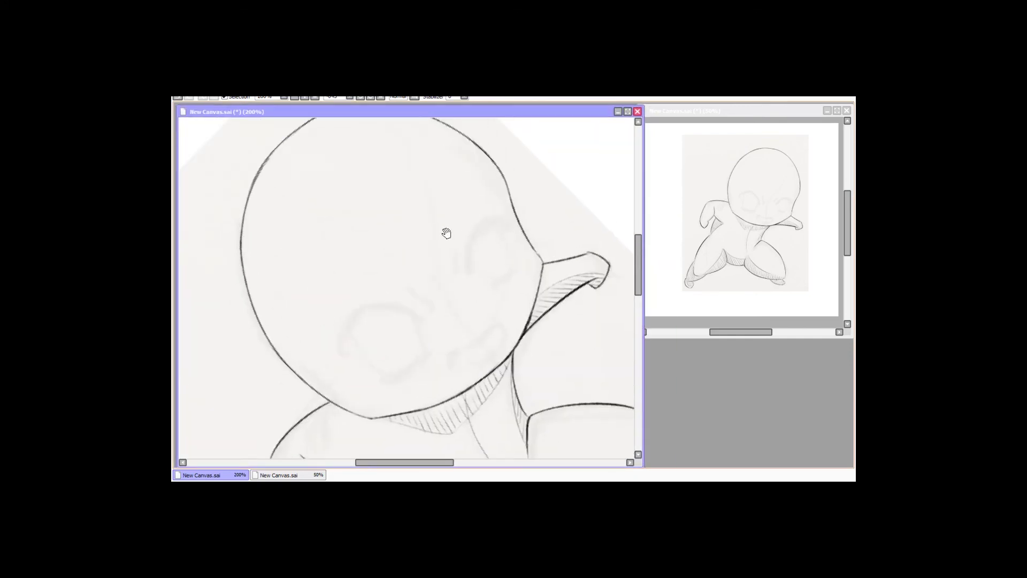
{"action": "key", "text": "Home"}
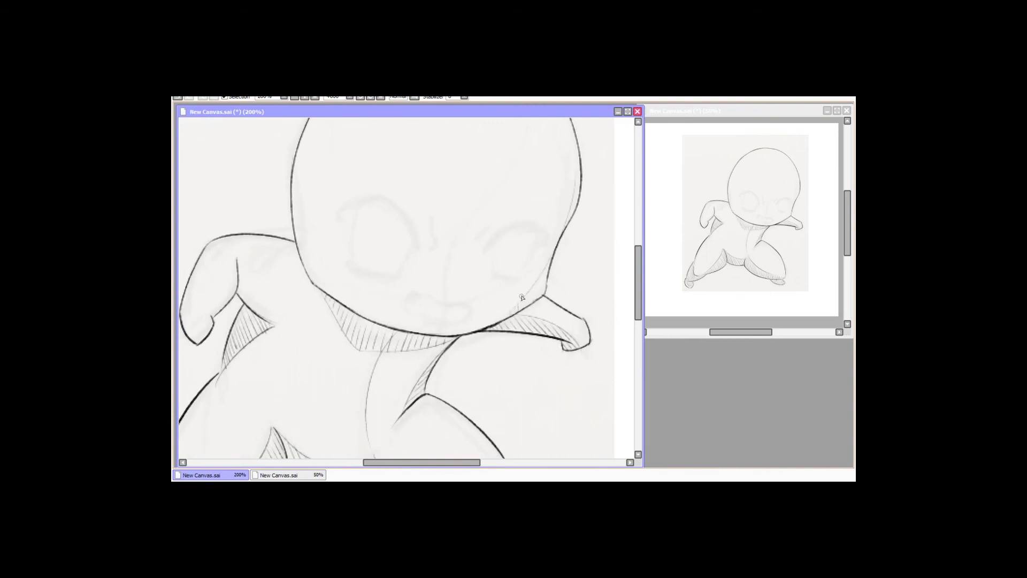
Outline the open mouth and draw the curved centre line down the face of the crouching figure.
{"action": "scroll", "coordinate": [535, 218], "scroll_direction": "down", "scroll_amount": 1}
{"action": "left_click_drag", "start_coordinate": [411, 275], "coordinate": [461, 303]}
{"action": "scroll", "coordinate": [477, 159], "scroll_direction": "up", "scroll_amount": 6}
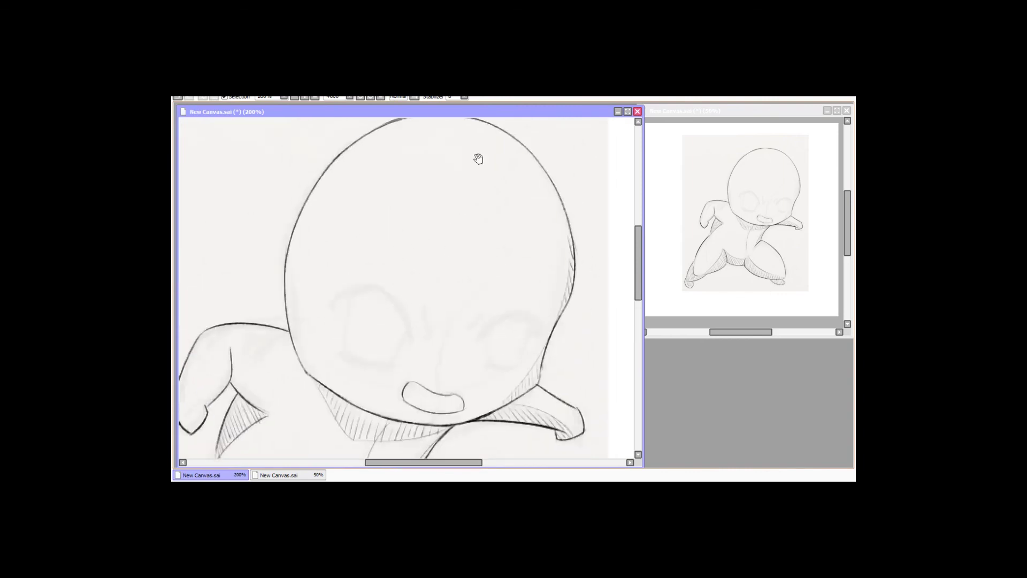
{"action": "left_click_drag", "start_coordinate": [479, 124], "coordinate": [436, 414]}
Ink the thick arched upper lash line of the larger eye and the small nose mark beside it.
{"action": "scroll", "coordinate": [385, 289], "scroll_direction": "down", "scroll_amount": 2}
{"action": "left_click_drag", "start_coordinate": [381, 216], "coordinate": [420, 272]}
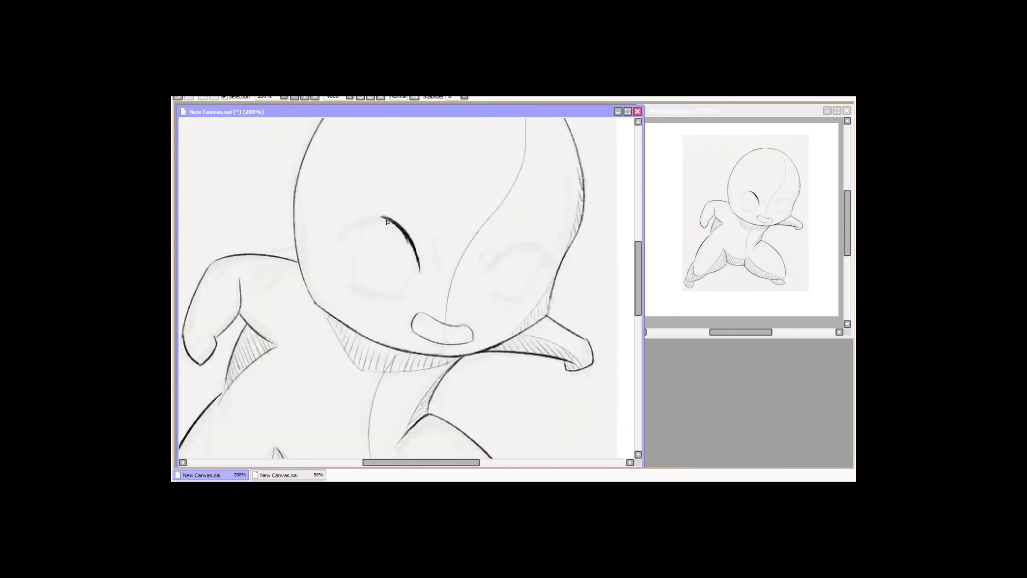
{"action": "key", "text": "Delete"}
{"action": "key", "text": "Delete"}
{"action": "left_click_drag", "start_coordinate": [355, 237], "coordinate": [368, 281]}
{"action": "key", "text": "Home"}
{"action": "scroll", "coordinate": [421, 203], "scroll_direction": "down", "scroll_amount": 1}
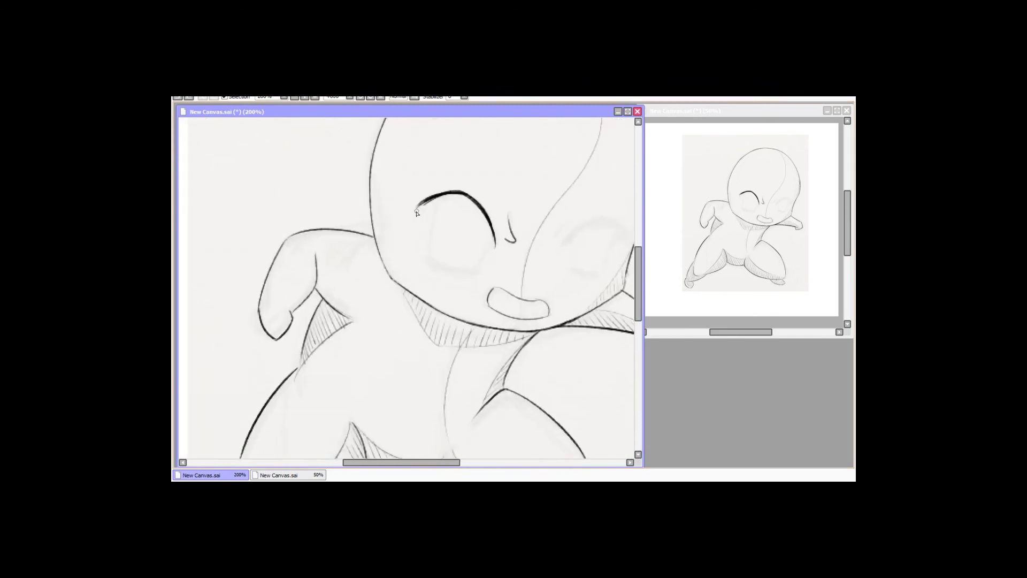
Add a short crease stroke above the smaller eye and outline the larger eye's sides and lower edge.
{"action": "scroll", "coordinate": [434, 198], "scroll_direction": "down", "scroll_amount": 1}
{"action": "scroll", "coordinate": [435, 198], "scroll_direction": "right", "scroll_amount": 1}
{"action": "left_click_drag", "start_coordinate": [509, 181], "coordinate": [494, 193]}
{"action": "left_click_drag", "start_coordinate": [372, 160], "coordinate": [369, 213]}
{"action": "left_click_drag", "start_coordinate": [431, 198], "coordinate": [413, 232]}
{"action": "left_click_drag", "start_coordinate": [371, 217], "coordinate": [409, 233]}
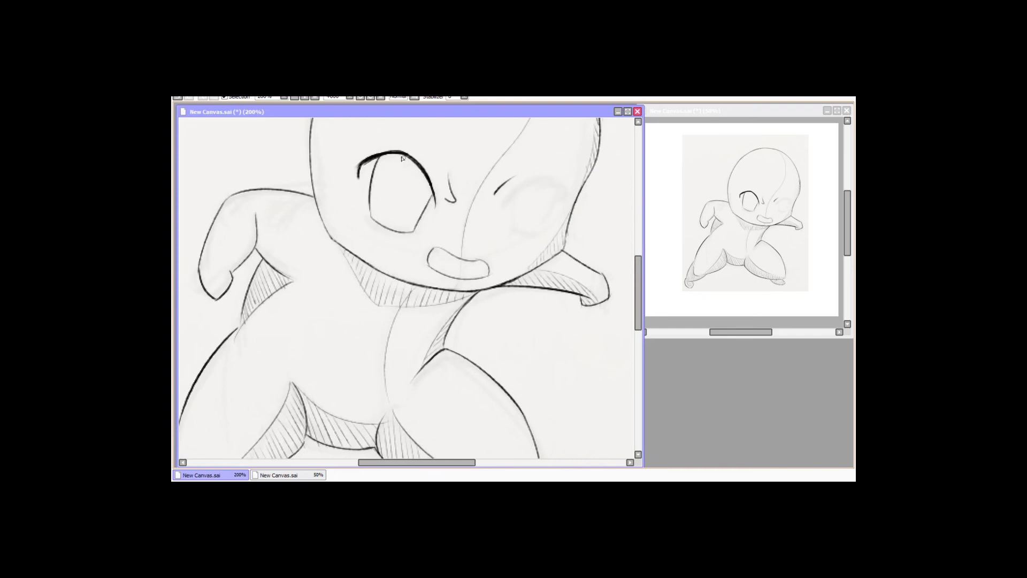
Ink the arched upper lash line of the smaller eye and outline its sides and lower edge.
{"action": "left_click", "coordinate": [382, 97]}
{"action": "key", "text": "Delete"}
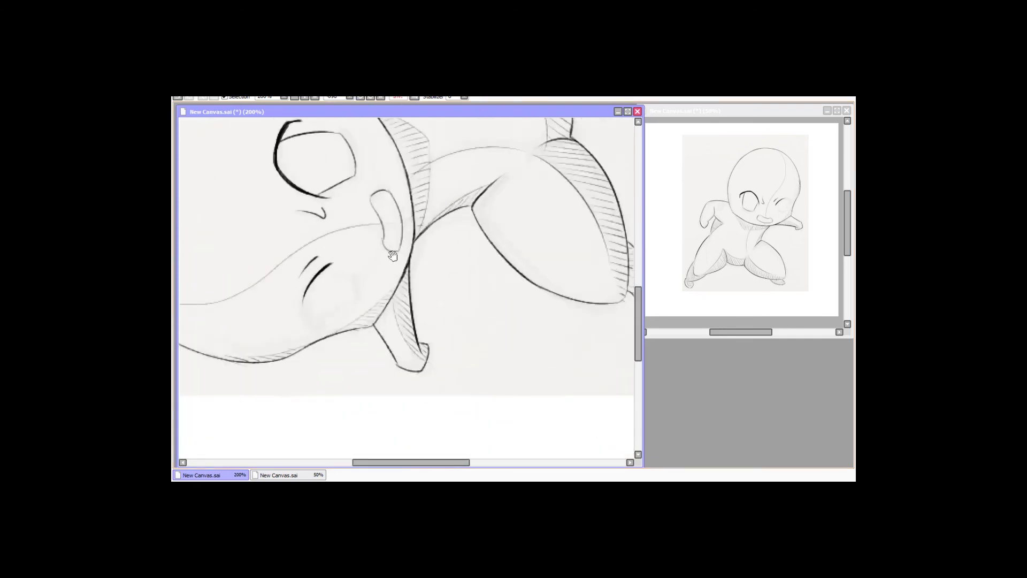
{"action": "scroll", "coordinate": [368, 149], "scroll_direction": "down", "scroll_amount": 2}
{"action": "scroll", "coordinate": [368, 148], "scroll_direction": "left", "scroll_amount": 3}
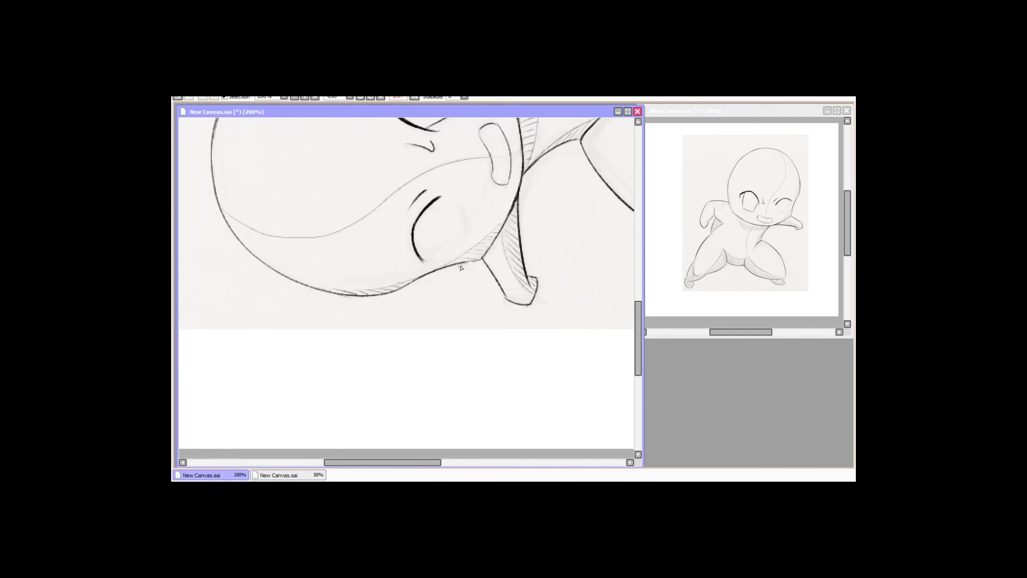
{"action": "key", "text": "Home"}
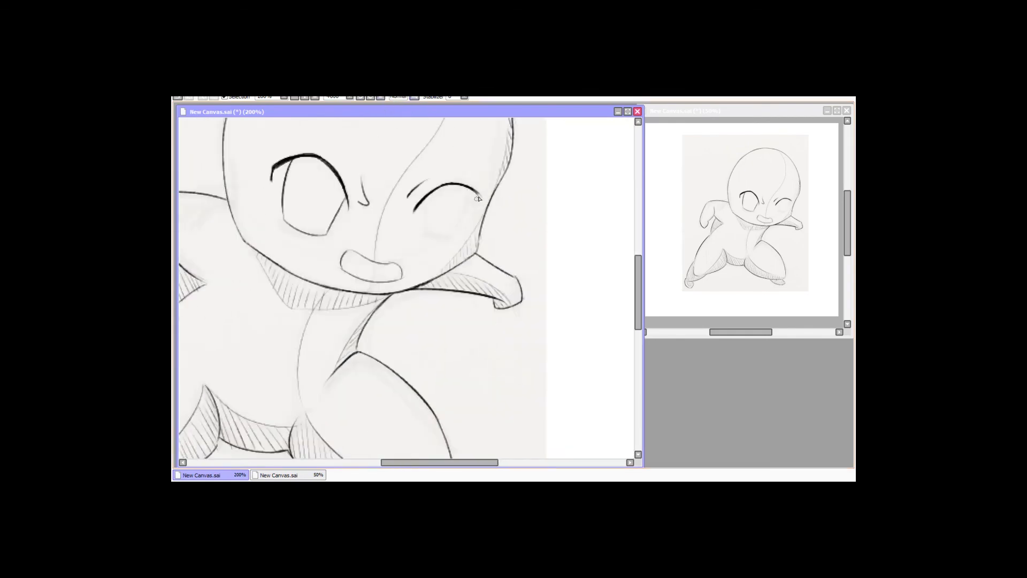
{"action": "left_click_drag", "start_coordinate": [424, 204], "coordinate": [450, 237]}
{"action": "left_click_drag", "start_coordinate": [479, 196], "coordinate": [451, 237]}
{"action": "key", "text": "minus"}
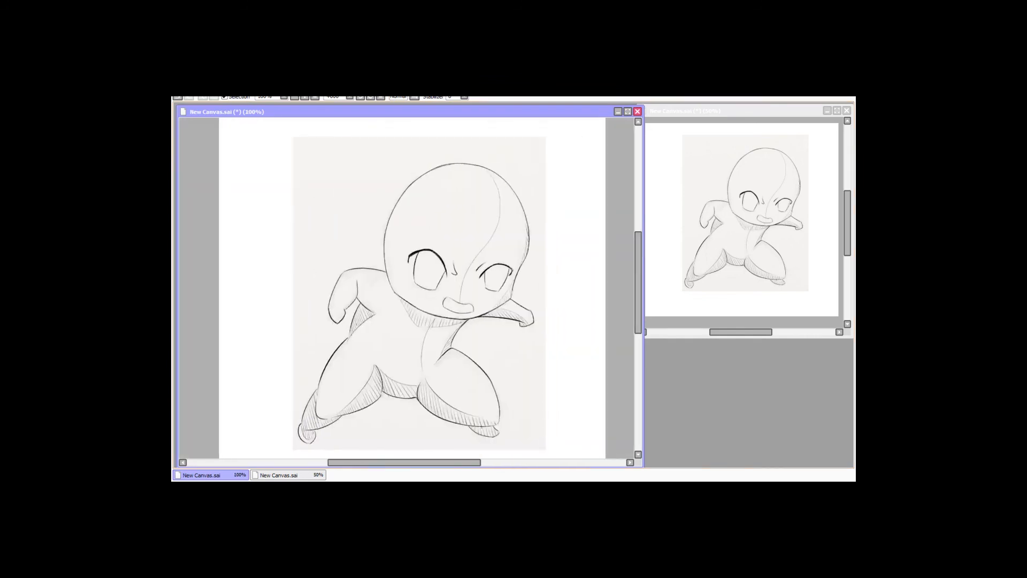